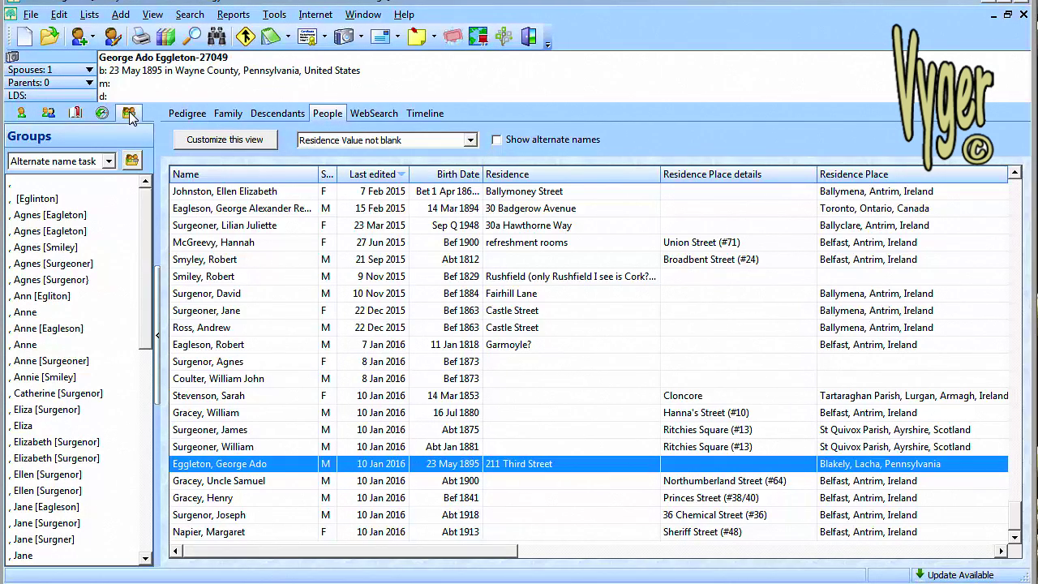
- Mark the 242 people whose Residence or family Residence is not blank and save them as named group 'test group'
left_click(130, 116)
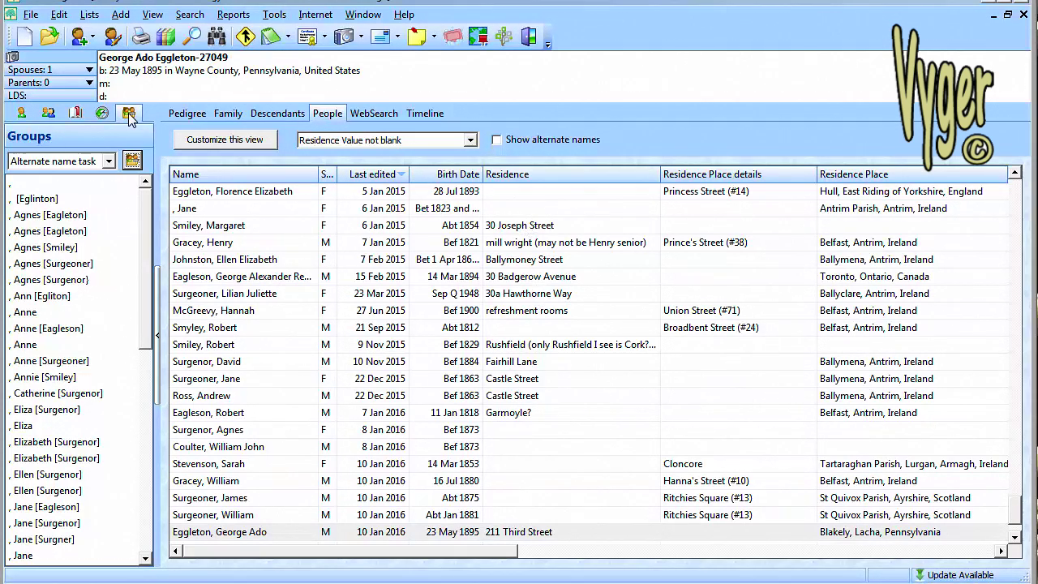
left_click(131, 160)
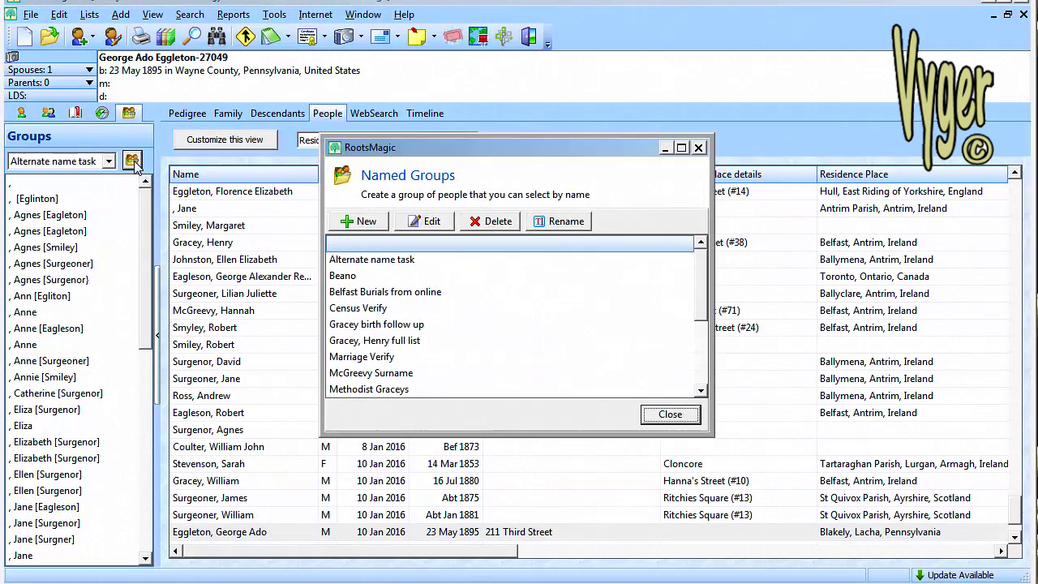
left_click(360, 227)
left_click(247, 122)
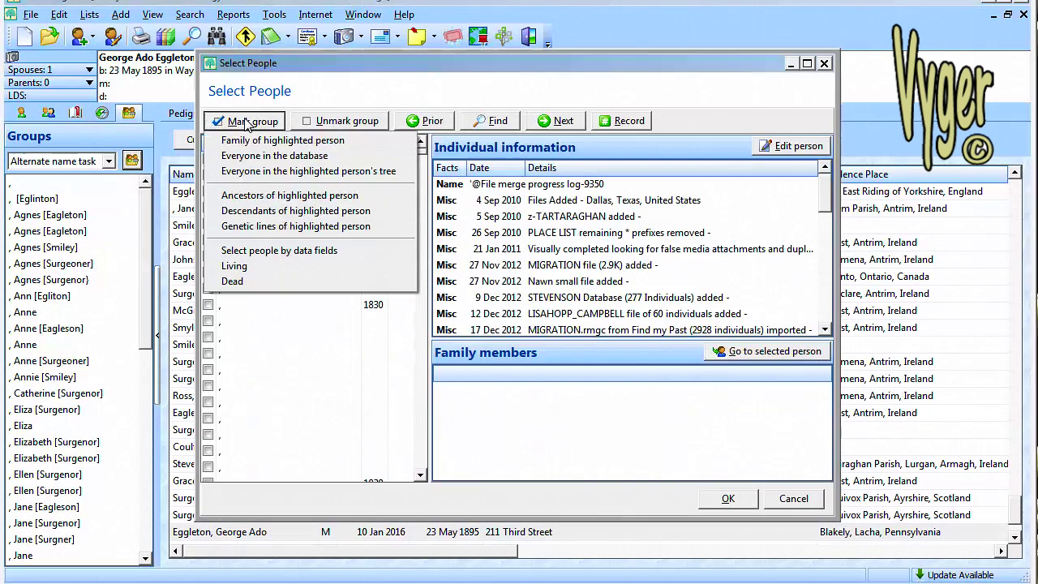
left_click(299, 250)
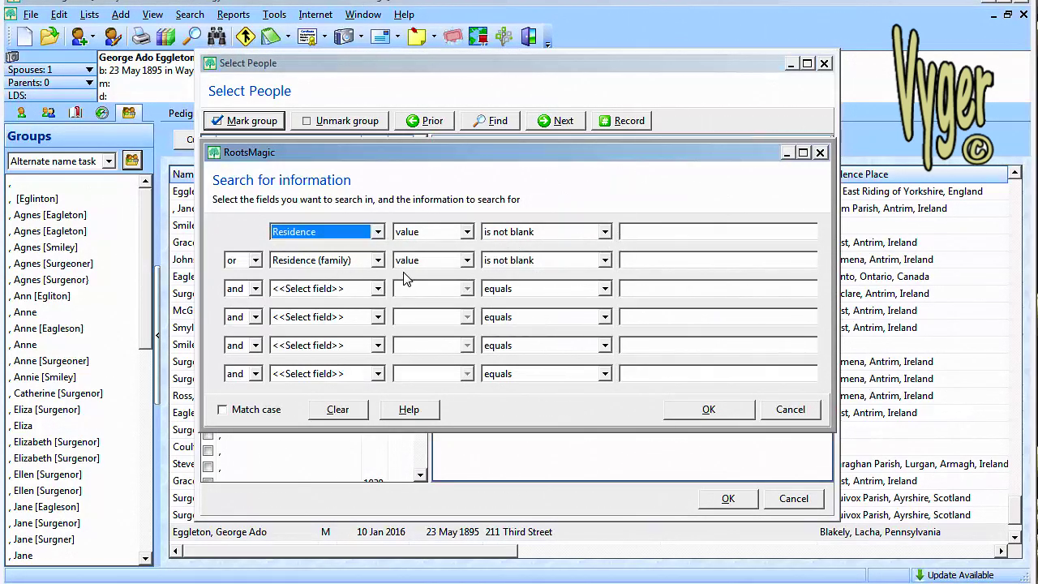
left_click(695, 411)
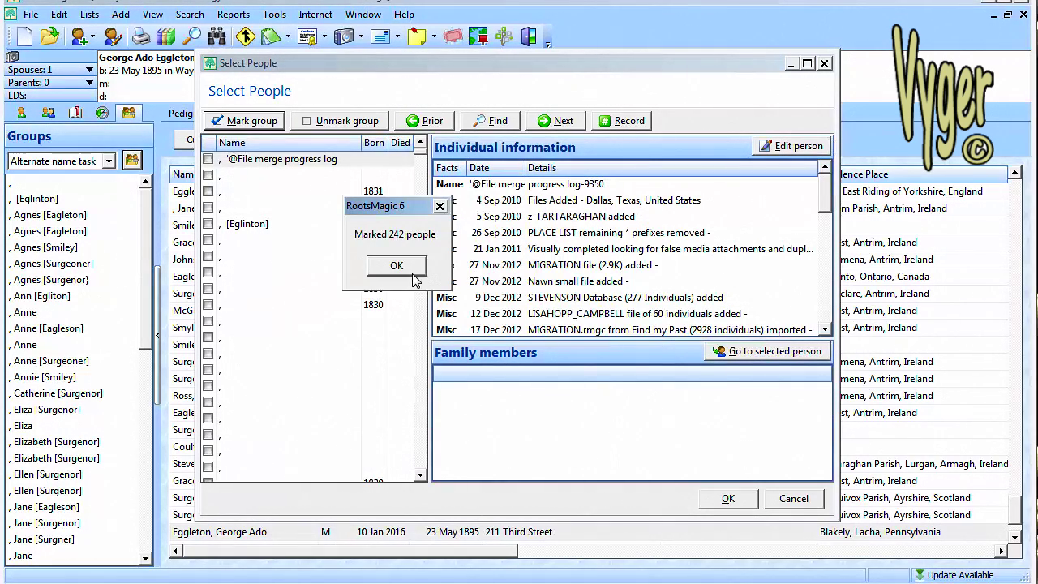
left_click(396, 267)
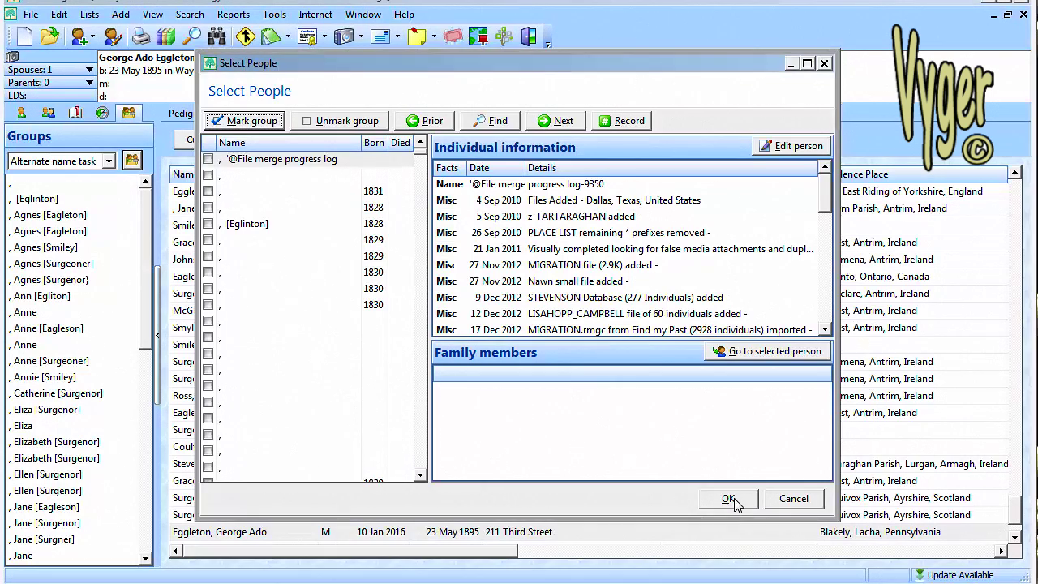
left_click(728, 498)
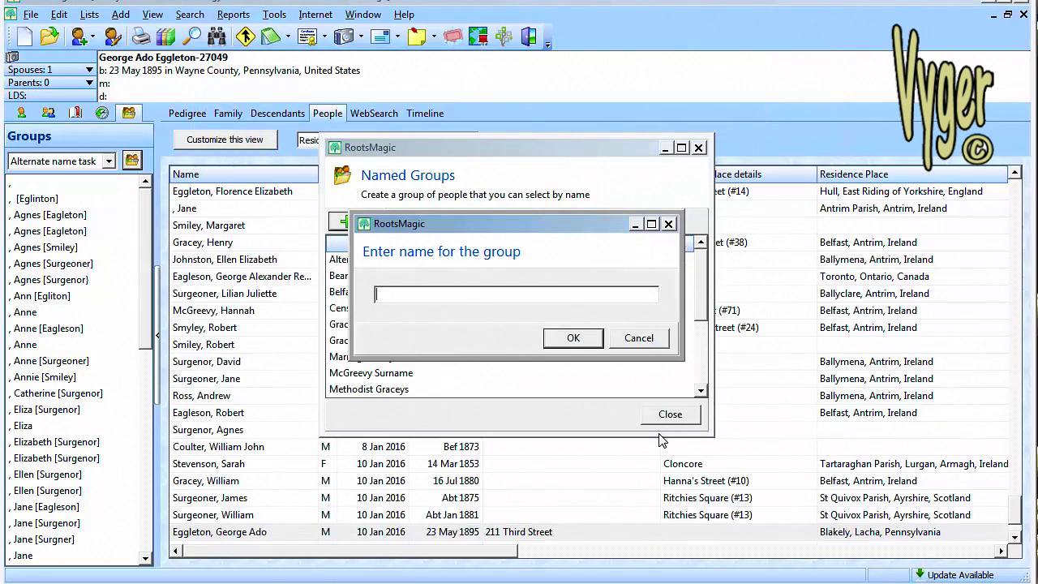
type("test group")
left_click(572, 339)
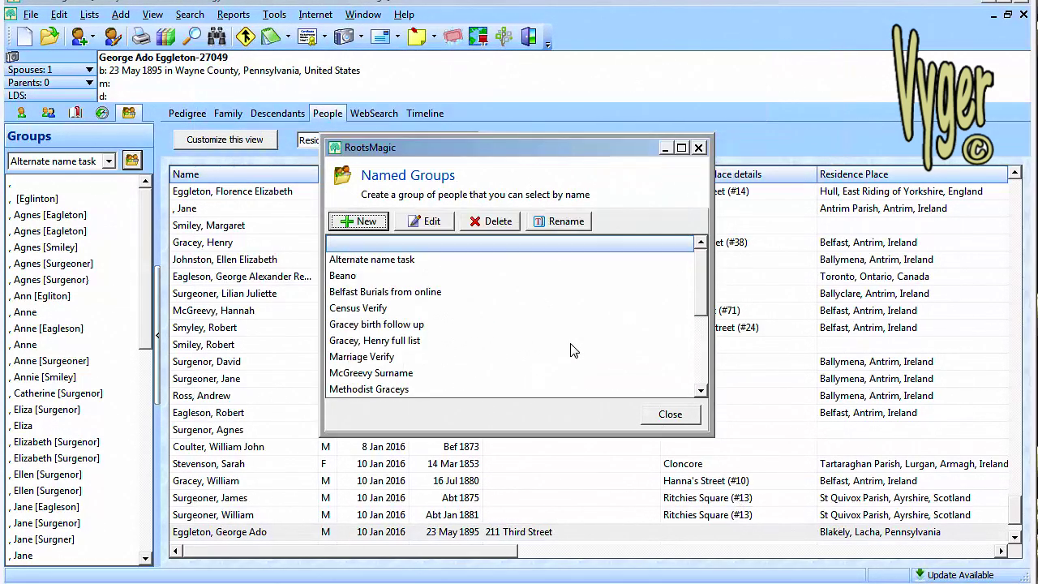
left_click(671, 414)
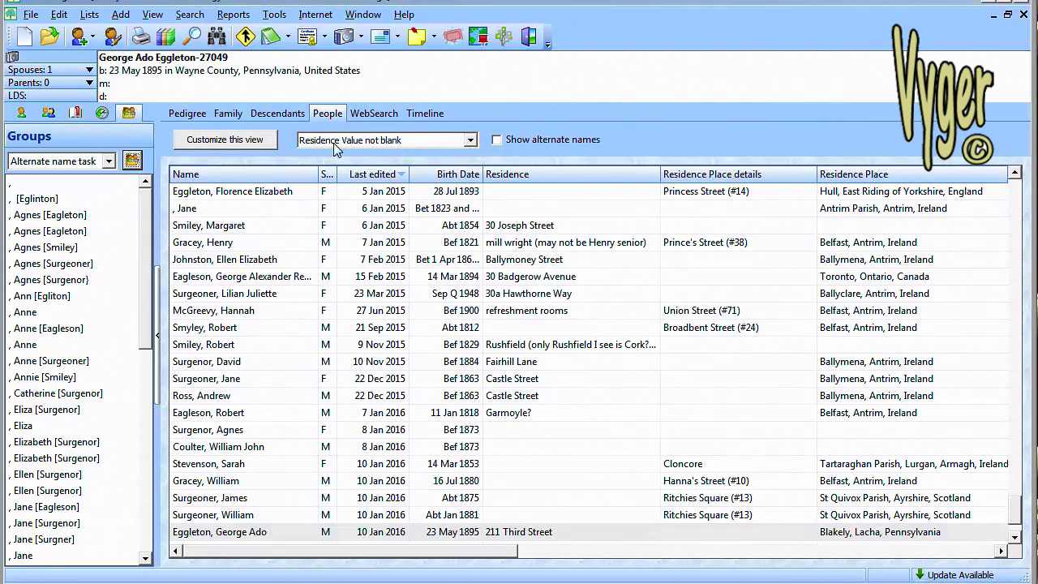
- Filter the People list to 'test group' and open the record of the man born 1847
left_click(470, 141)
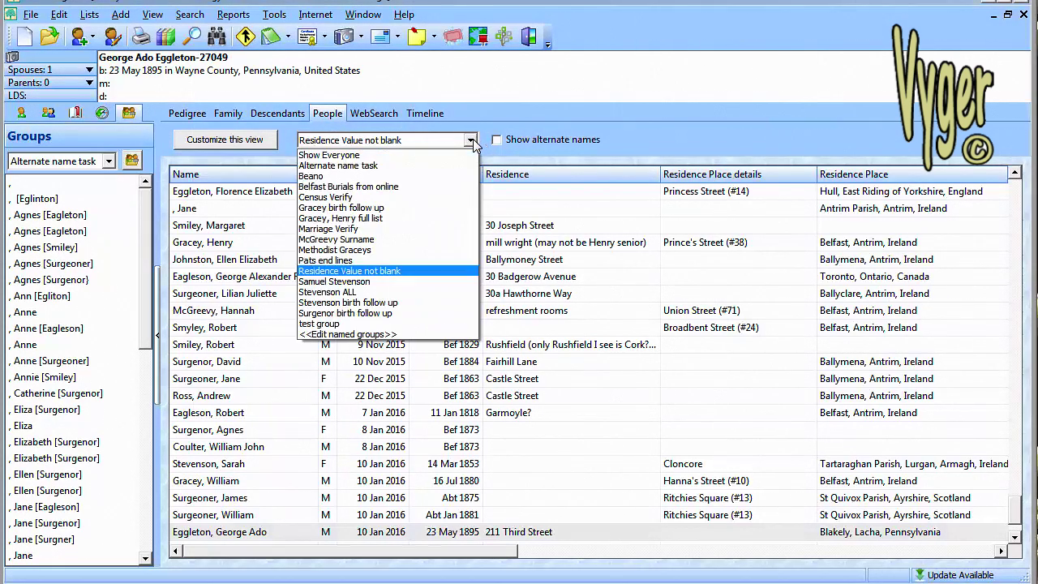
left_click(350, 325)
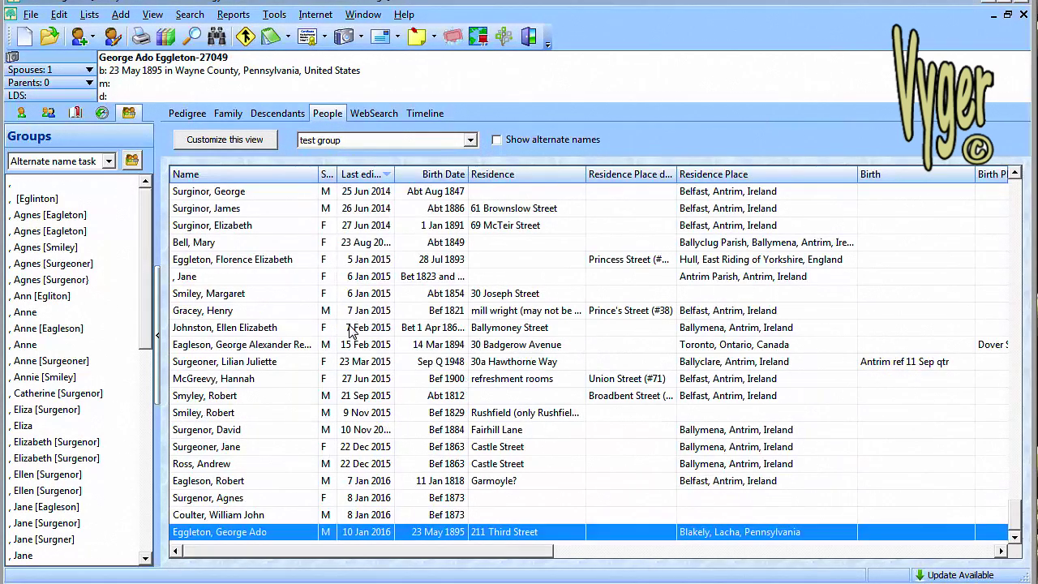
double_click(522, 198)
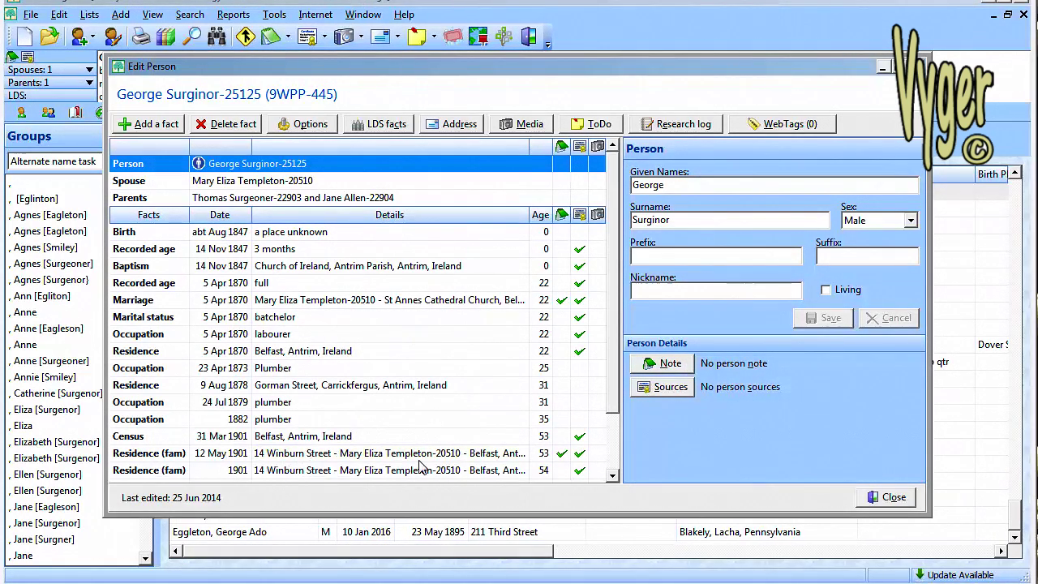
- Inspect the 12 May 1901 family Residence fact, close the record, and open Customize People View
left_click(329, 459)
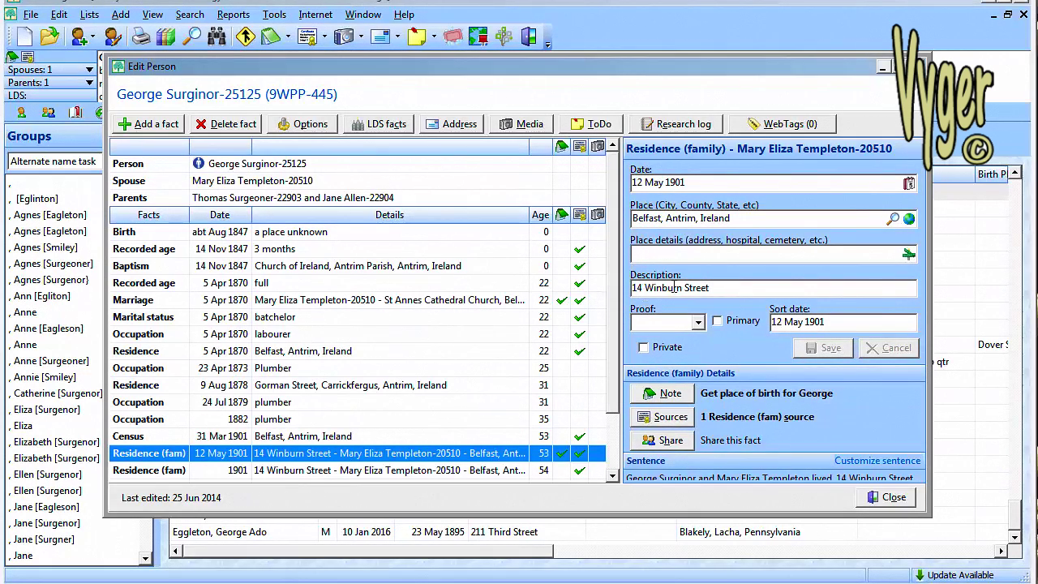
key("Escape")
left_click(224, 139)
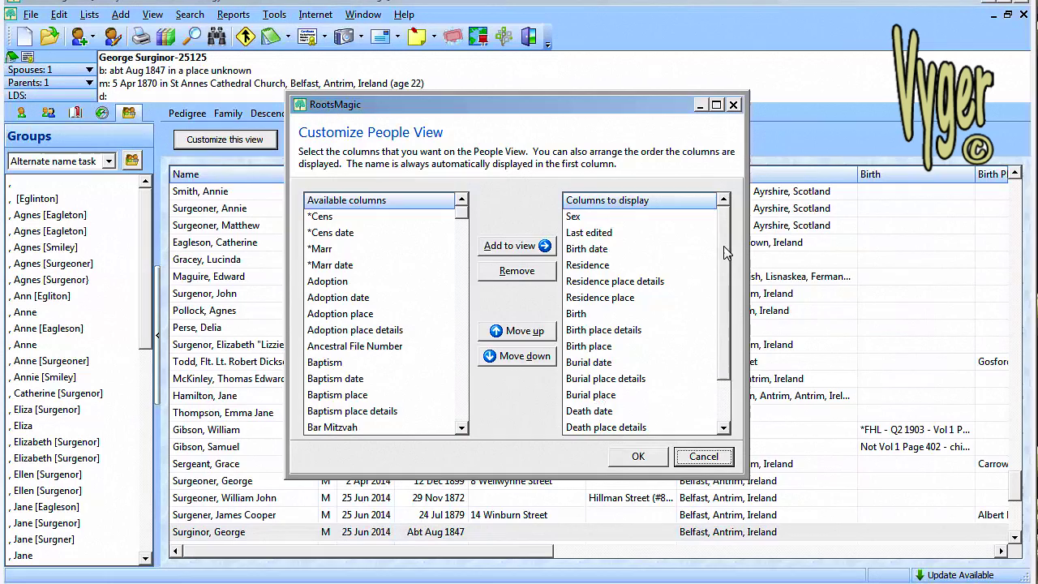
- Review the display columns, such as Burial place details and Last edited, and close the dialog unchanged
scroll(727, 352, "down", 1)
scroll(728, 355, "up", 1)
left_click(603, 378)
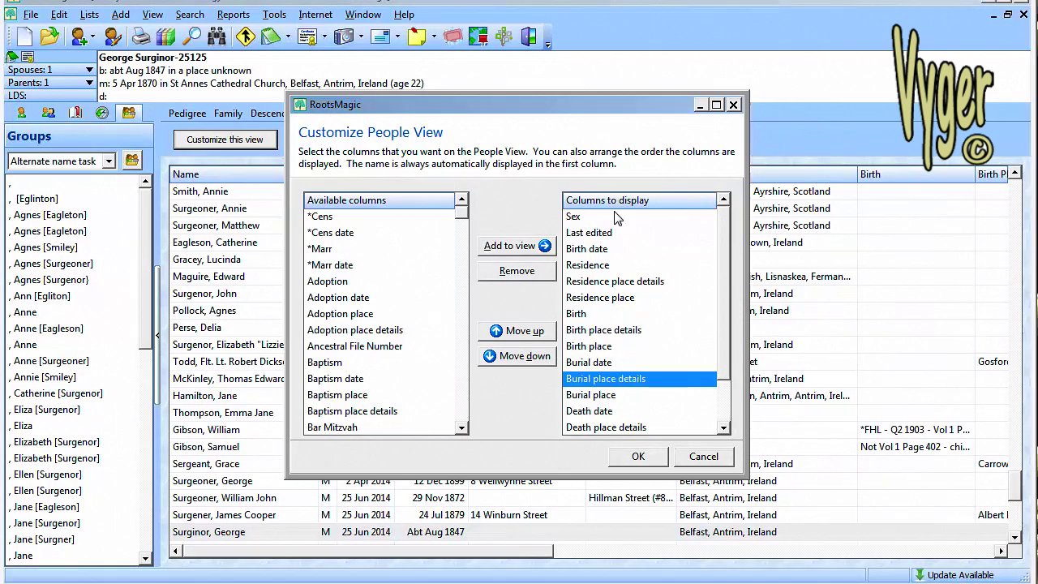
key("Tab")
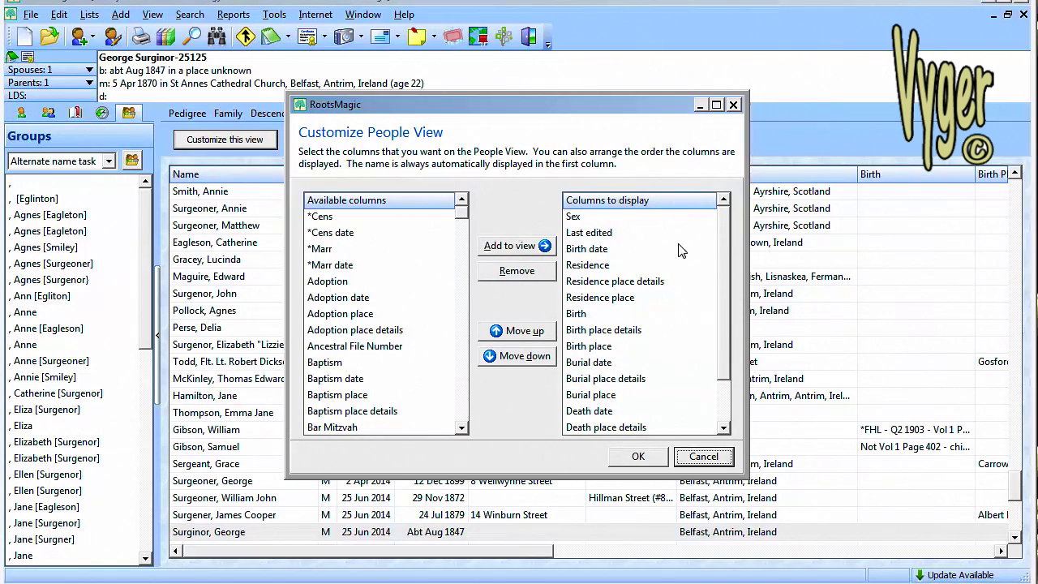
left_click(612, 235)
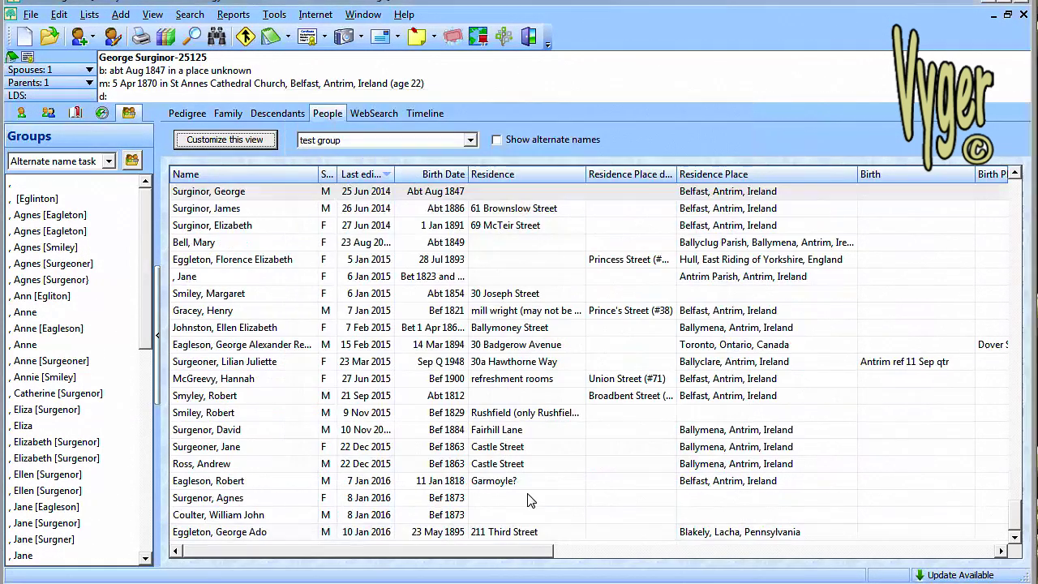
left_click(638, 455)
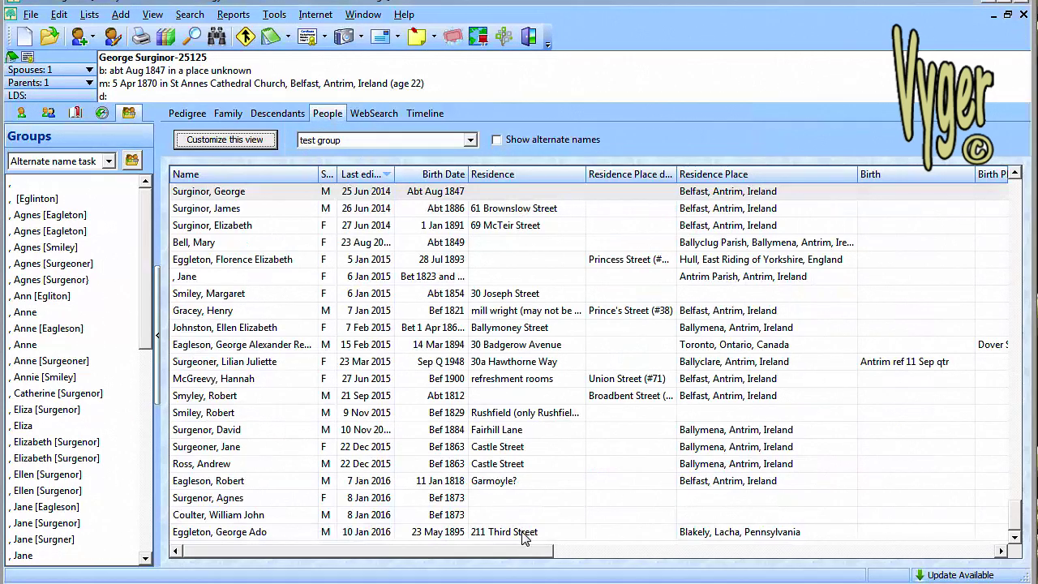
- Open the record of the man born 23 May 1895 and select his Blakely, Lacha Residence fact
double_click(522, 532)
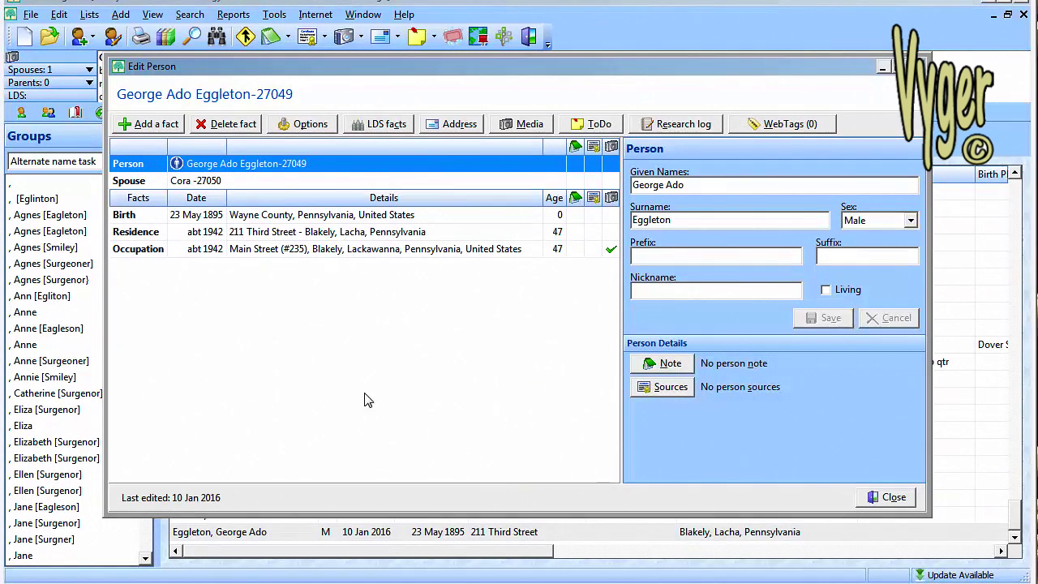
left_click(346, 239)
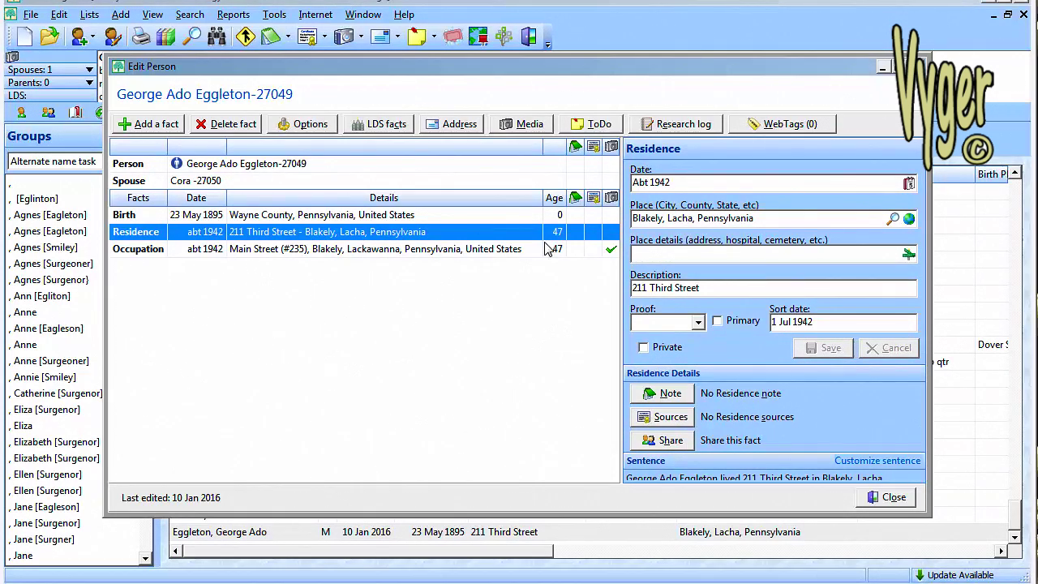
left_click_drag(712, 287, 565, 289)
key("ctrl+c")
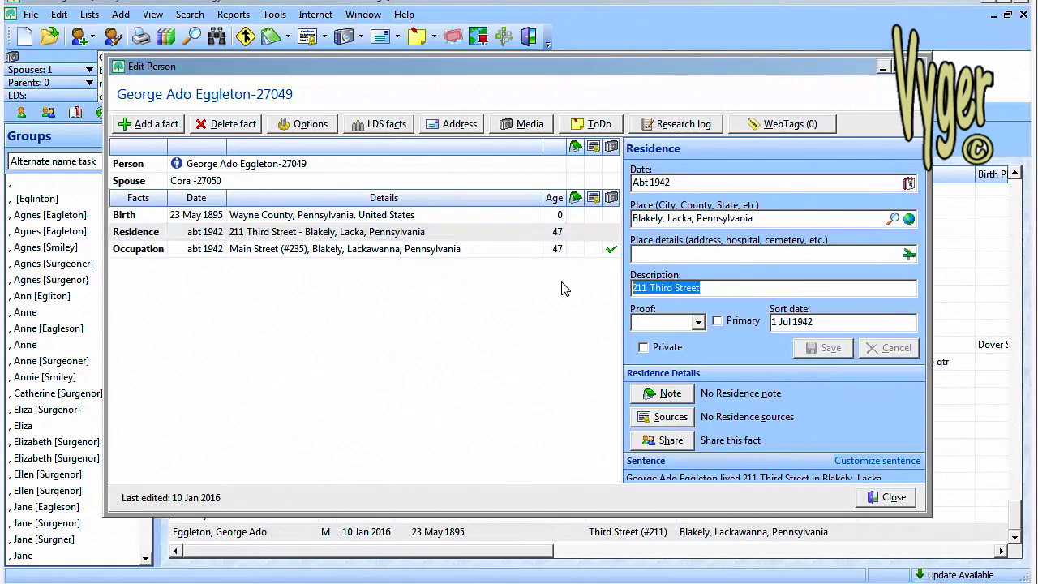
left_click(685, 254)
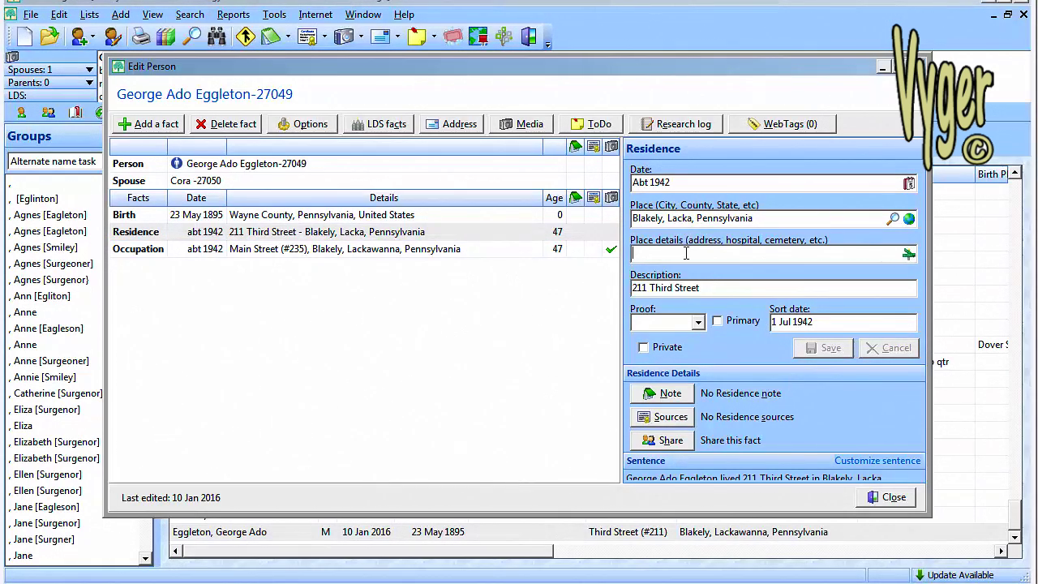
key("ctrl+v")
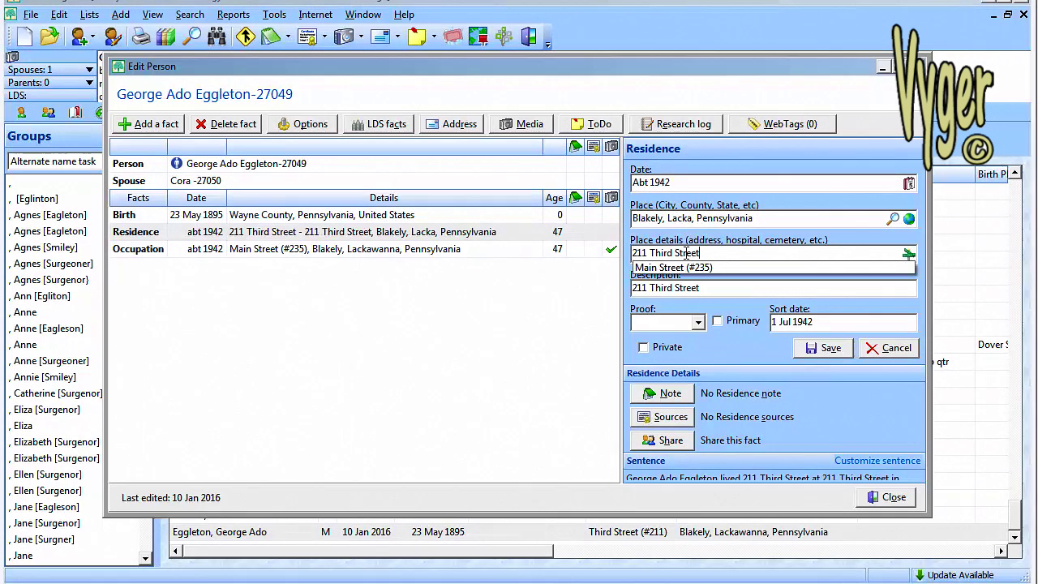
key("Escape")
type("(")
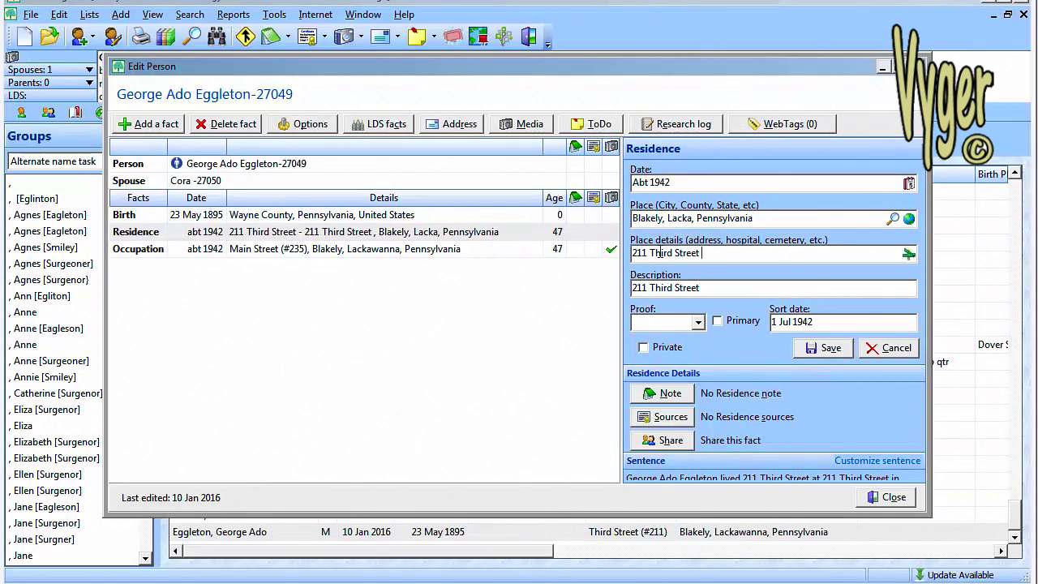
type("#")
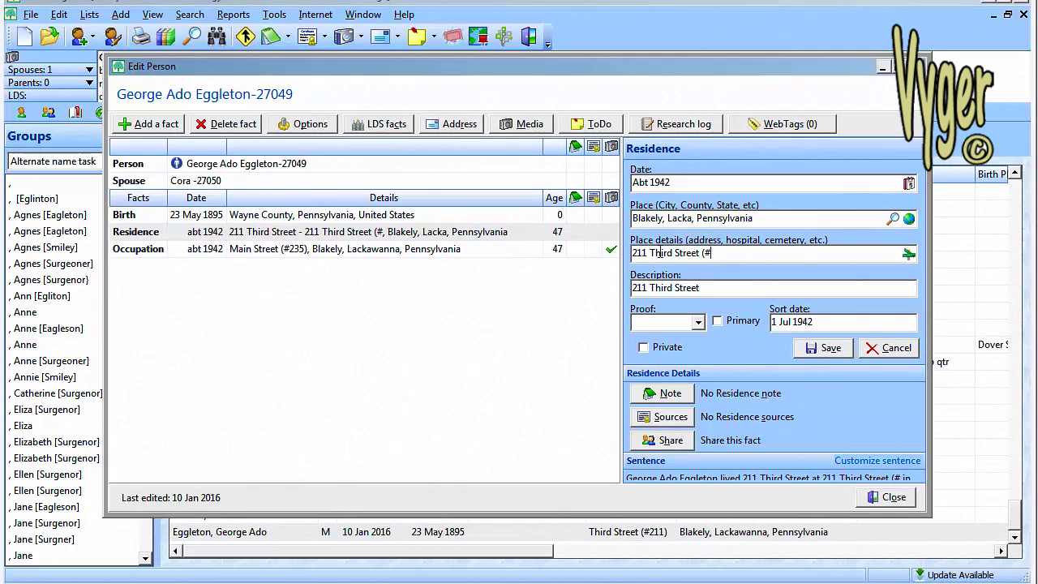
type("211)")
key("Home")
key("Delete")
key("Delete")
key("Delete")
key("Delete")
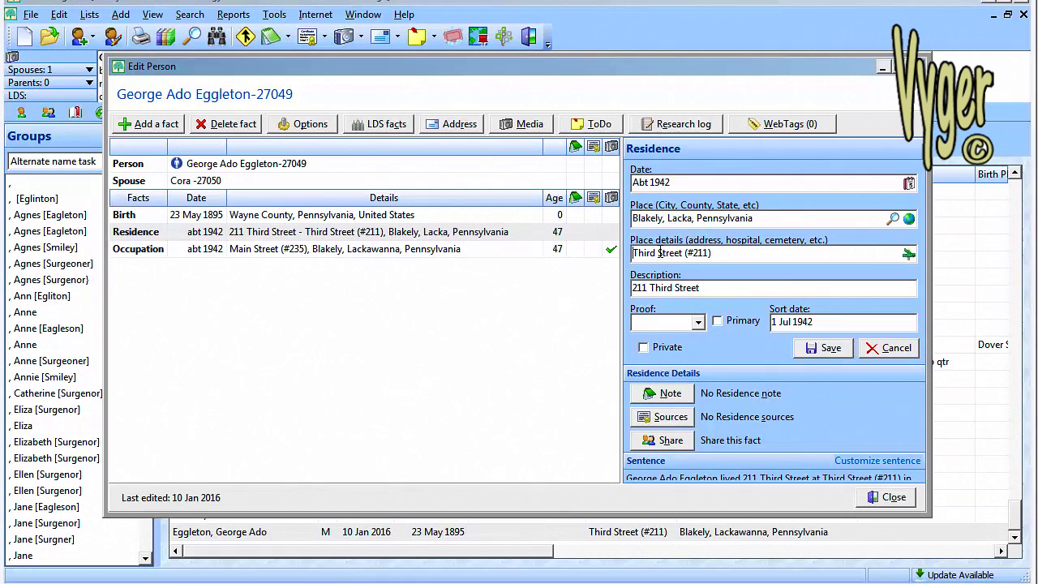
left_click_drag(700, 288, 557, 313)
key("Delete")
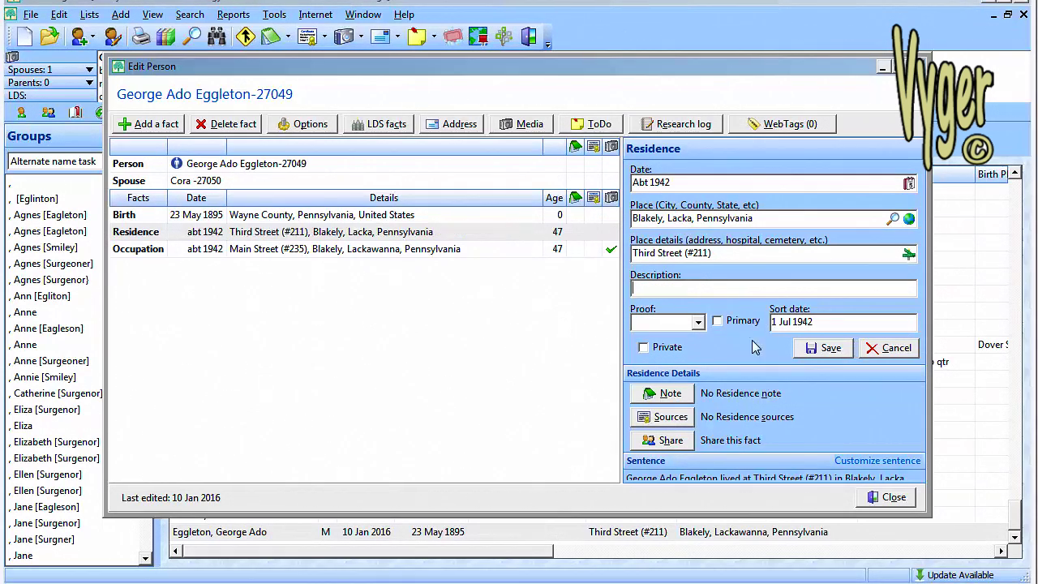
left_click(825, 350)
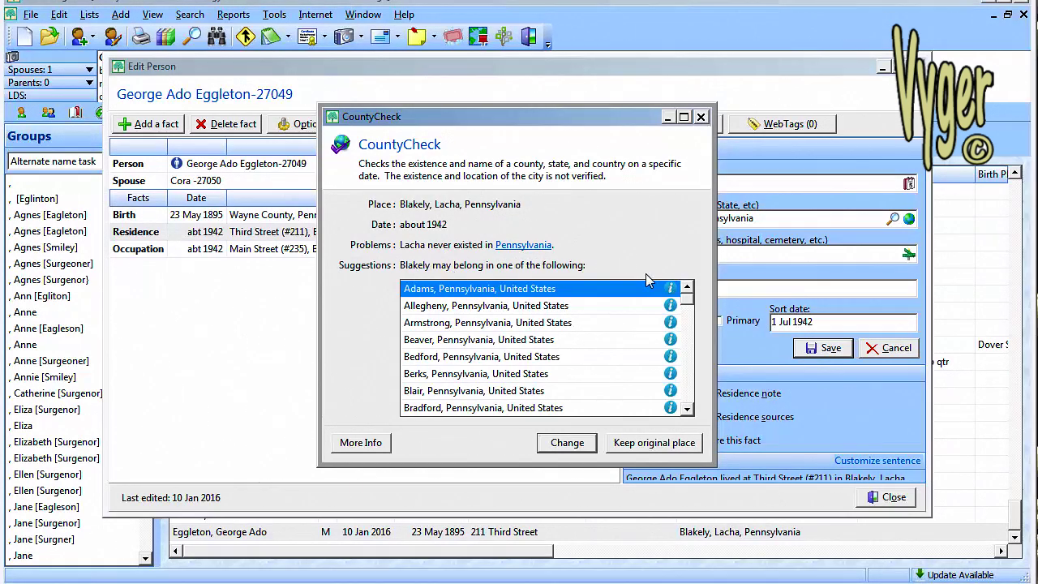
left_click(687, 410)
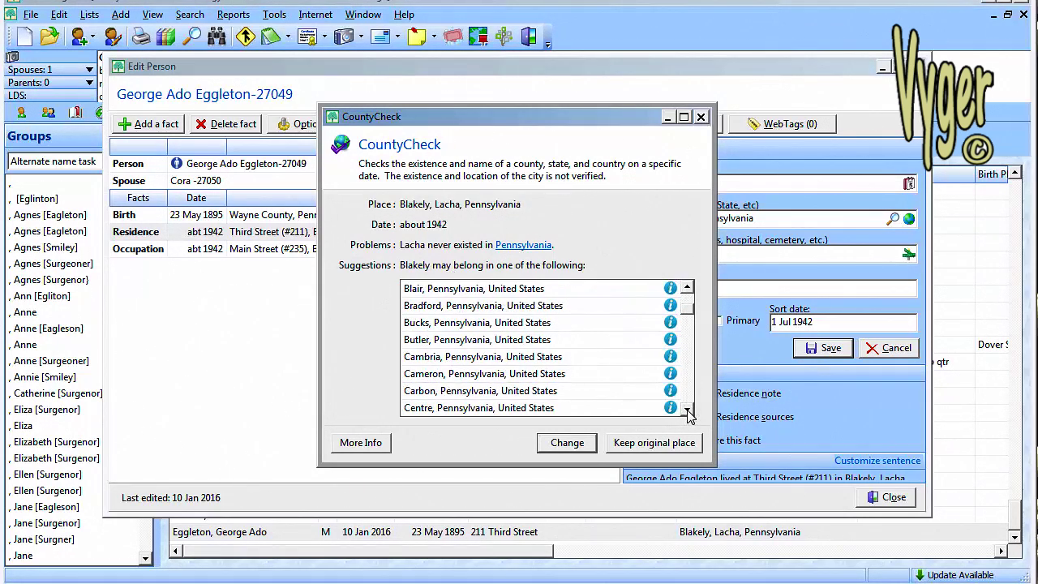
left_click(687, 411)
left_click(687, 410)
left_click(687, 410)
left_click(687, 410)
left_click(686, 411)
left_click(687, 410)
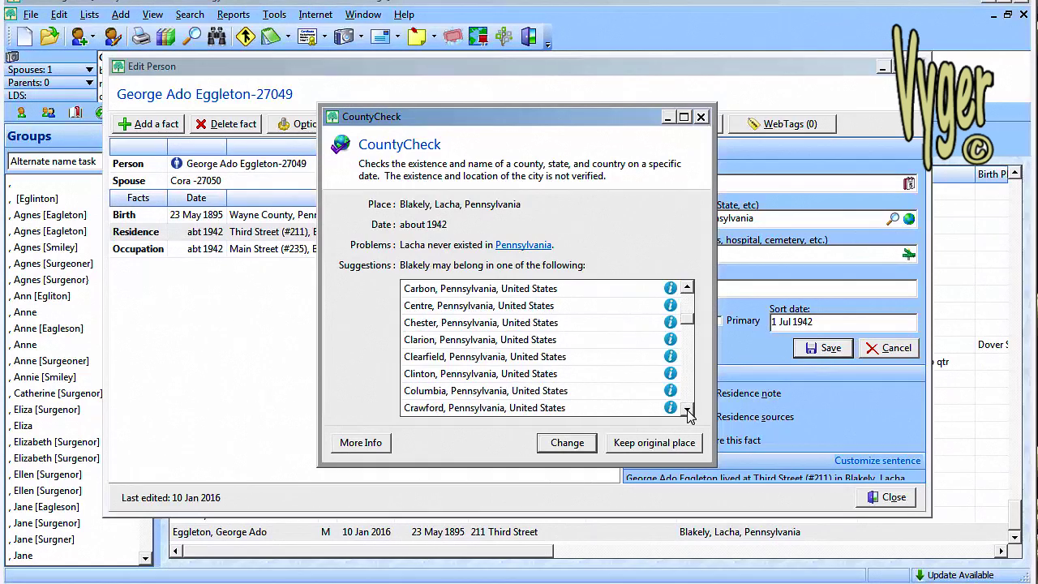
left_click(687, 410)
left_click(686, 410)
left_click(687, 410)
left_click(687, 410)
left_click(686, 410)
left_click(687, 410)
left_click(686, 411)
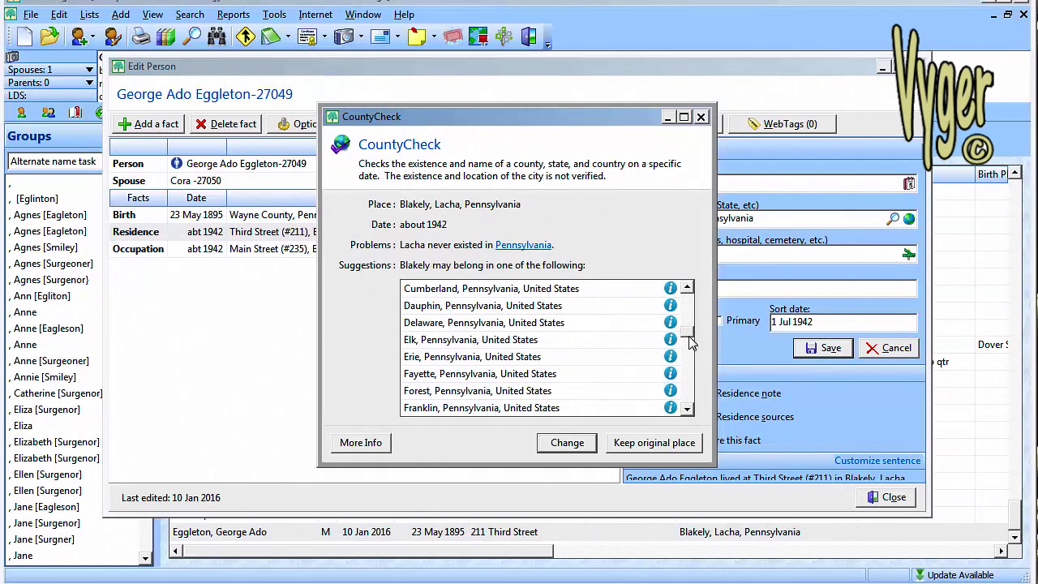
left_click_drag(690, 339, 690, 296)
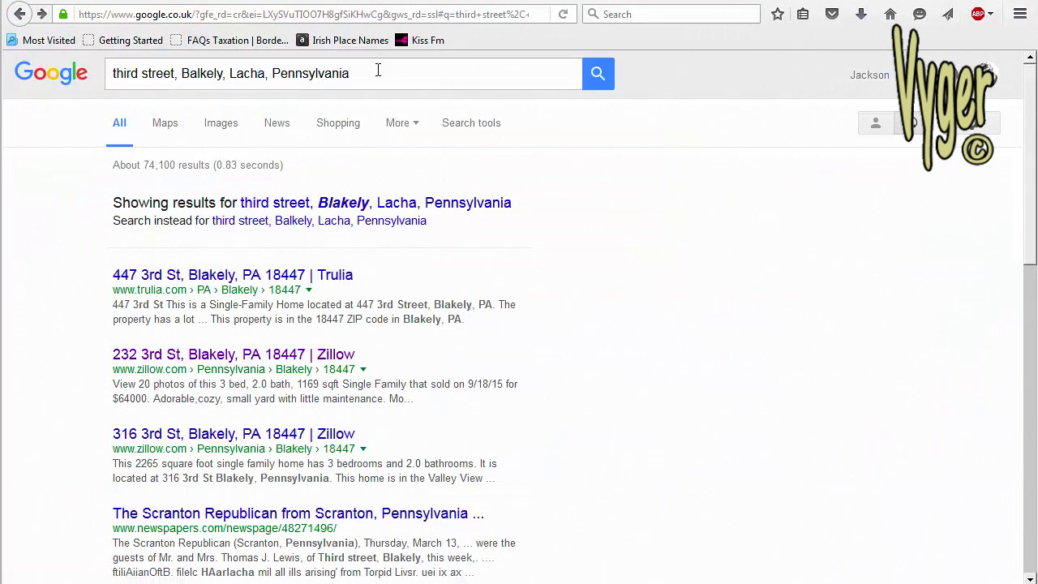
- Review the Google results for 'third street, Blakely, Lacha, Pennsylvania' and return to RootsMagic
left_click_drag(375, 73, 97, 61)
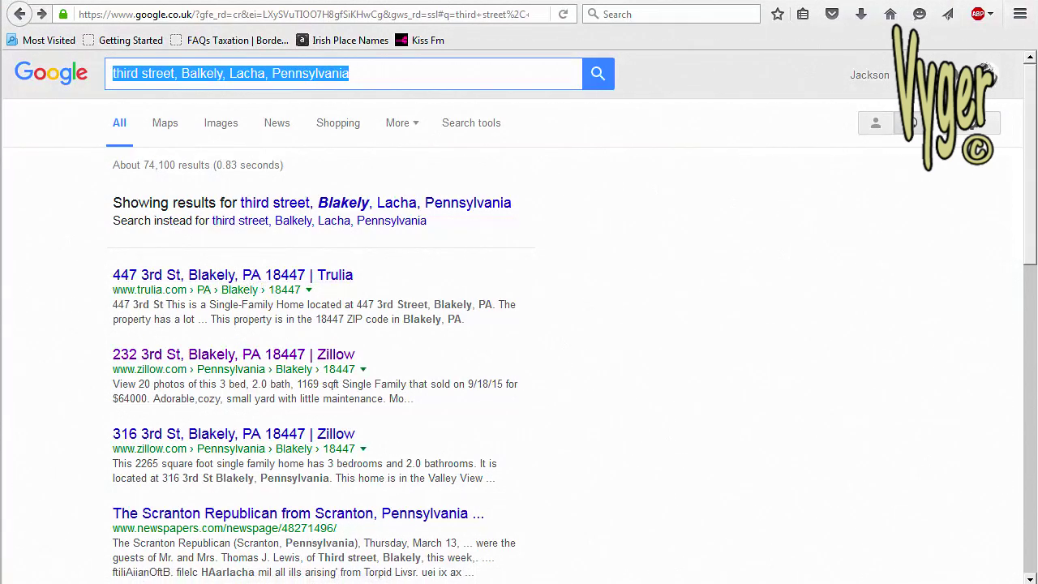
key("alt+Tab")
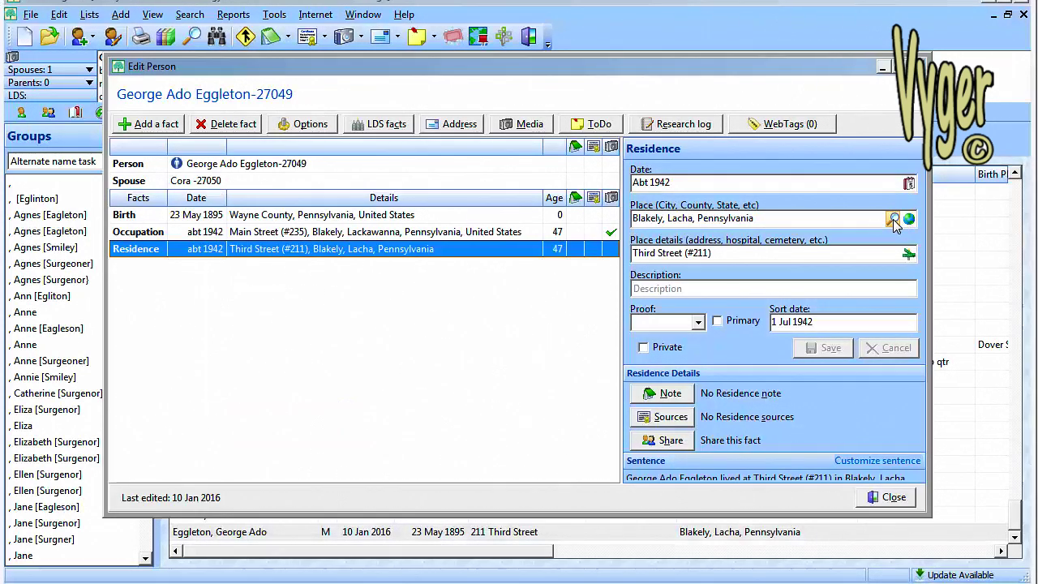
- Replace the Residence place with the gazetteer match Blakely, Lackawanna, Pennsylvania, United States and open its Place List
left_click(893, 219)
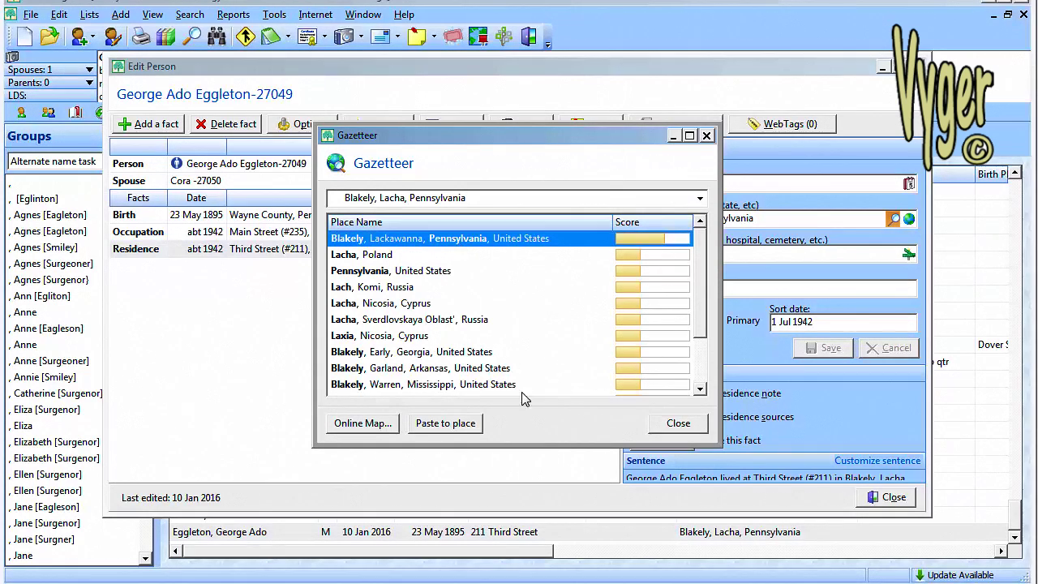
left_click(445, 424)
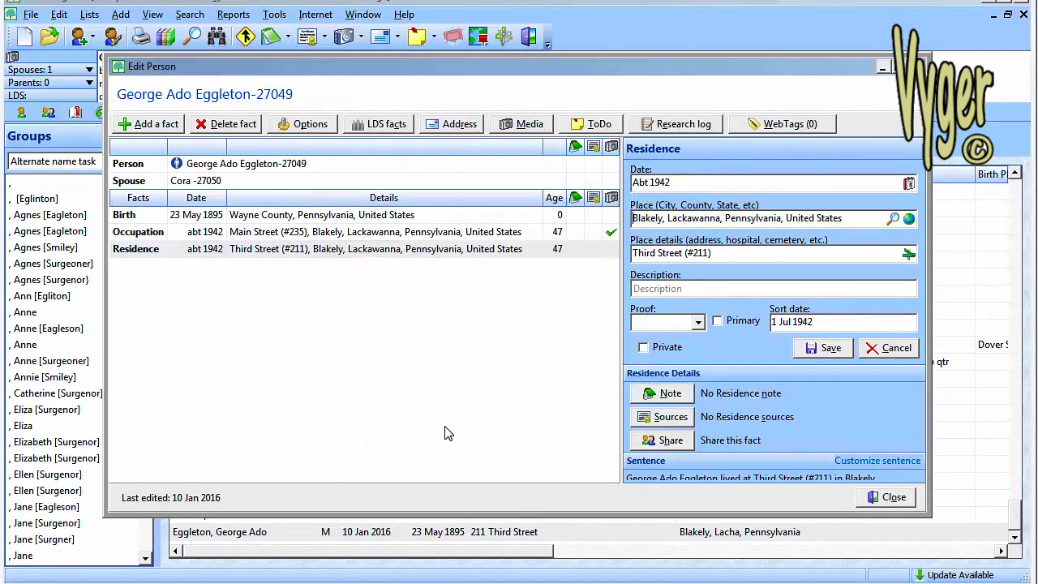
left_click(392, 233)
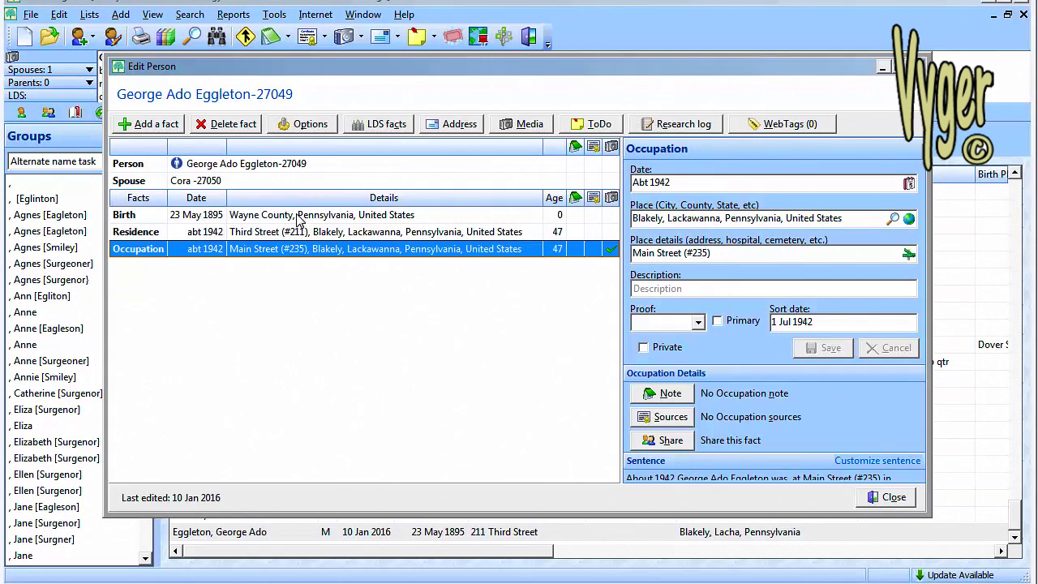
left_click(893, 218)
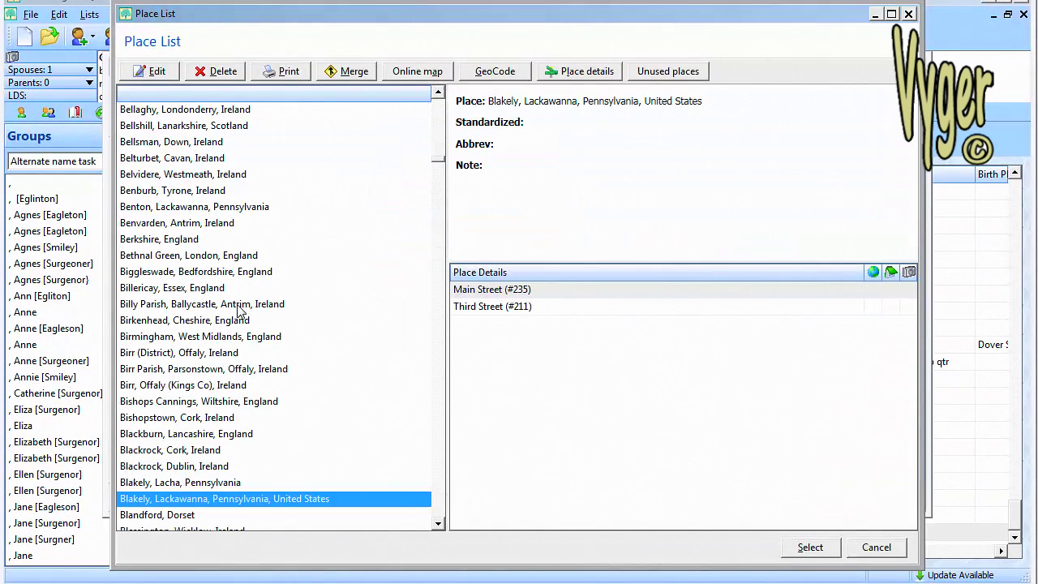
- Give Blakely a full standardized name, abbreviation 'Blakely, Lackawanna', and place name 'Blakely, Lackawanna, Pennsylvania'
left_click(149, 74)
key("ctrl+c")
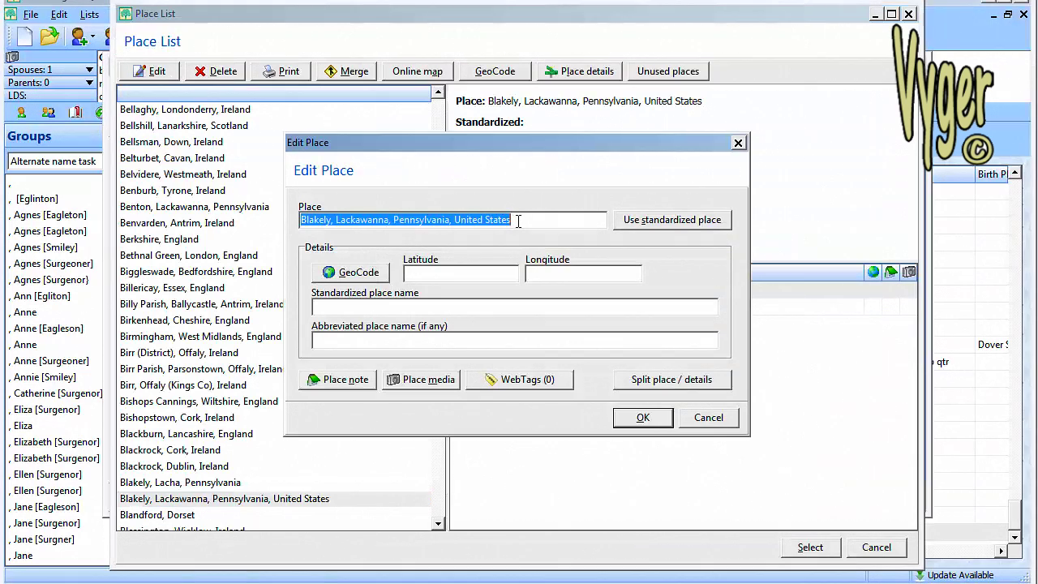
left_click(372, 312)
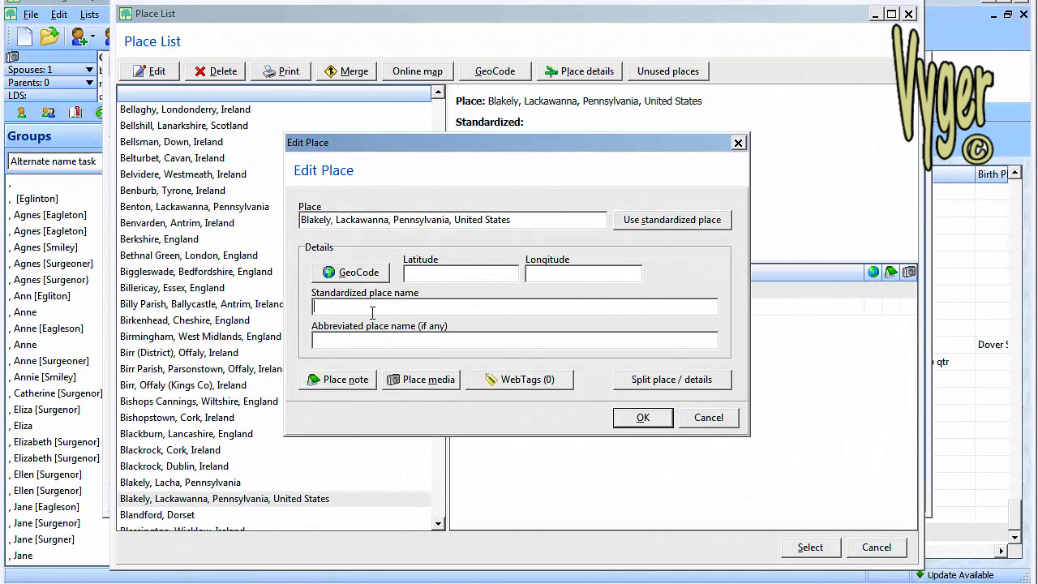
key("ctrl+v")
left_click(374, 344)
key("ctrl+v")
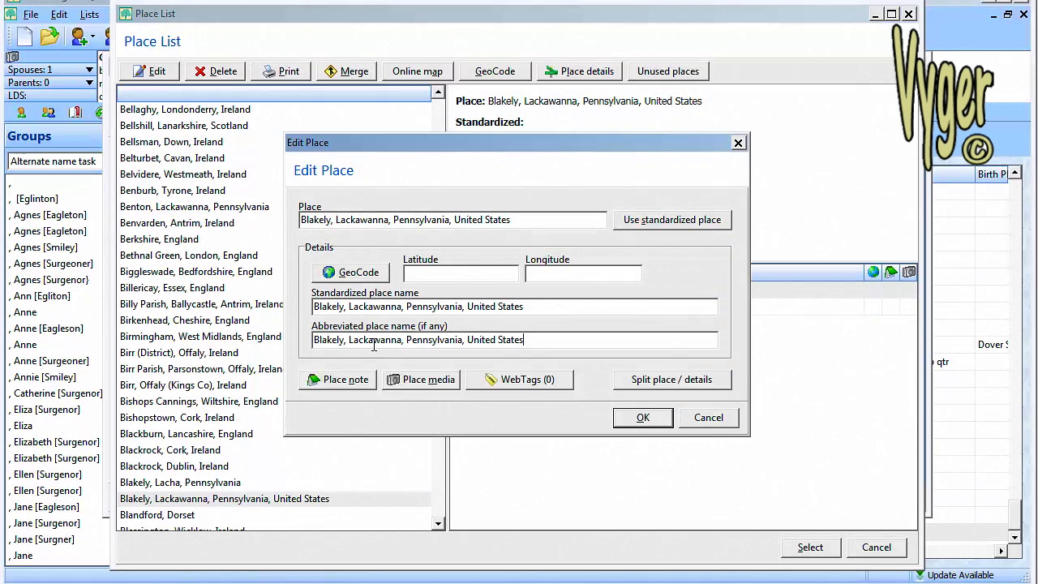
key("BackSpace")
key("BackSpace")
key("BackSpace")
key("BackSpace")
key("BackSpace")
key("BackSpace")
key("BackSpace")
key("BackSpace")
key("BackSpace")
key("BackSpace")
key("BackSpace")
key("BackSpace")
key("BackSpace")
key("BackSpace")
key("BackSpace")
key("BackSpace")
key("BackSpace")
key("BackSpace")
key("BackSpace")
key("BackSpace")
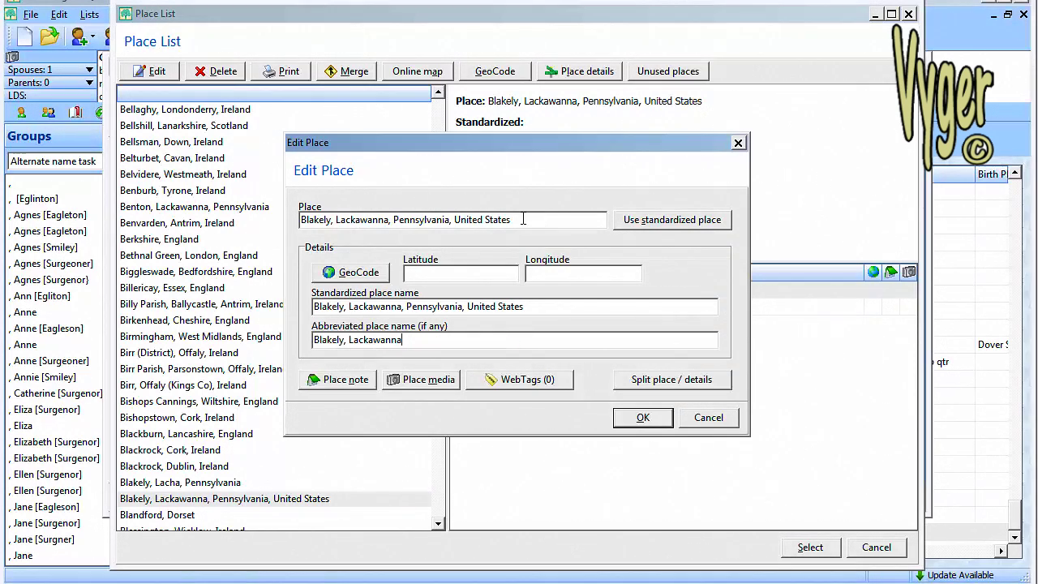
key("BackSpace")
key("BackSpace")
key("BackSpace")
key("BackSpace")
key("BackSpace")
key("BackSpace")
key("BackSpace")
key("BackSpace")
key("BackSpace")
key("BackSpace")
key("BackSpace")
key("BackSpace")
key("BackSpace")
key("BackSpace")
key("BackSpace")
left_click(359, 278)
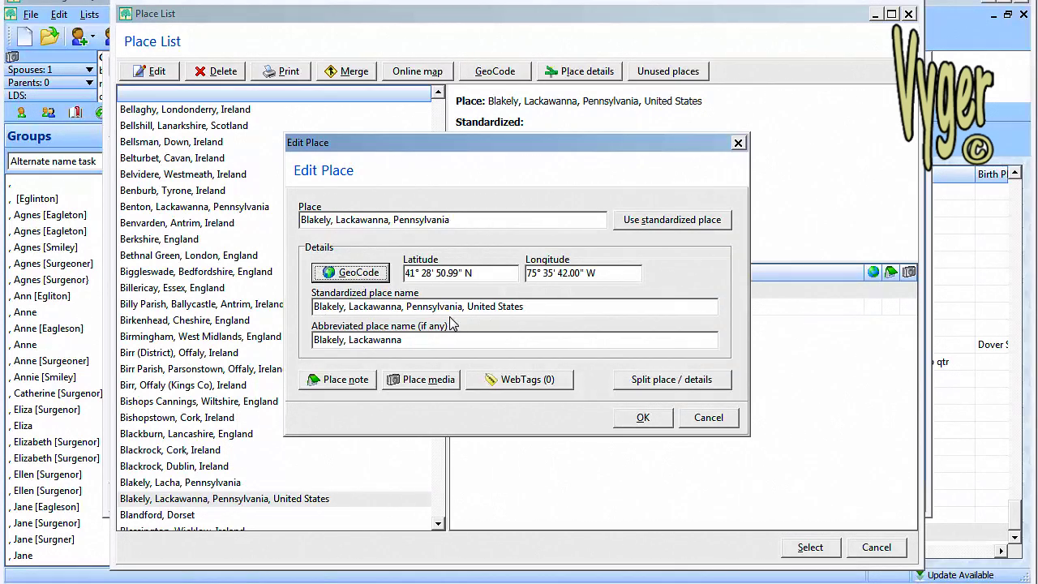
- Check the place, standardized and abbreviated names, then save the Blakely place without adding a note
left_click_drag(457, 222, 206, 227)
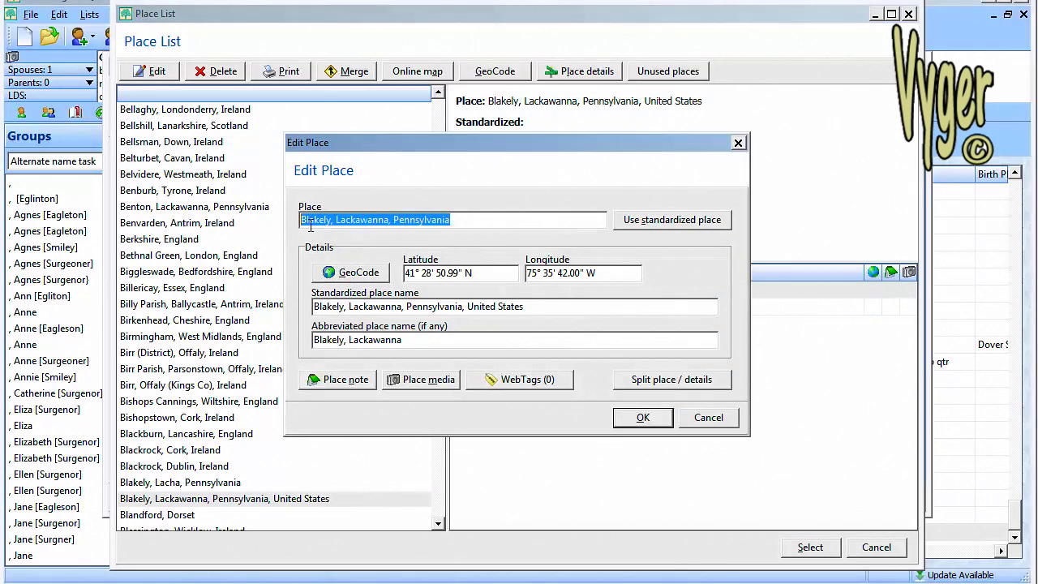
triple_click(469, 307)
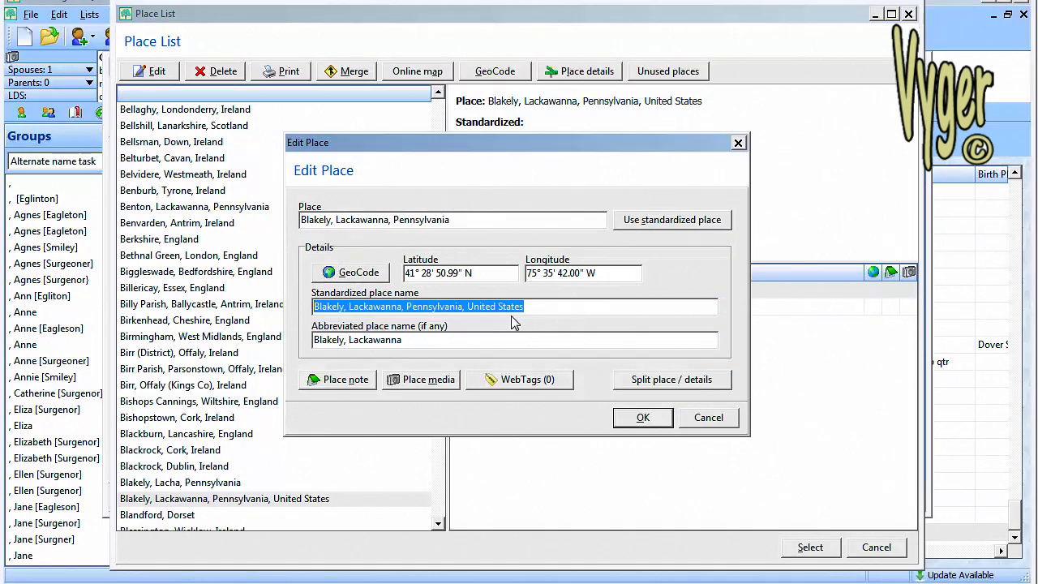
left_click_drag(453, 343, 291, 359)
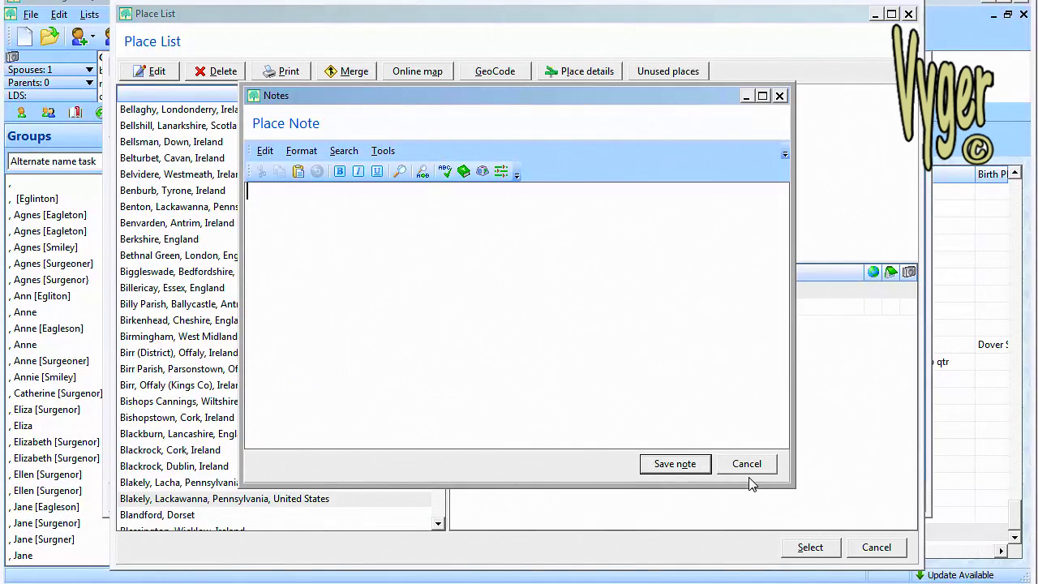
left_click(732, 467)
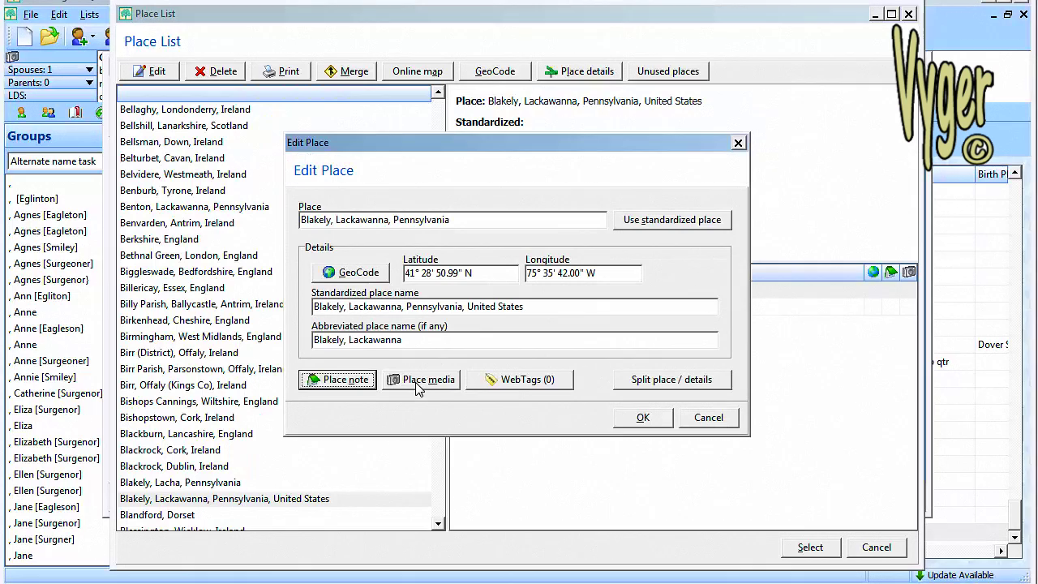
left_click(644, 420)
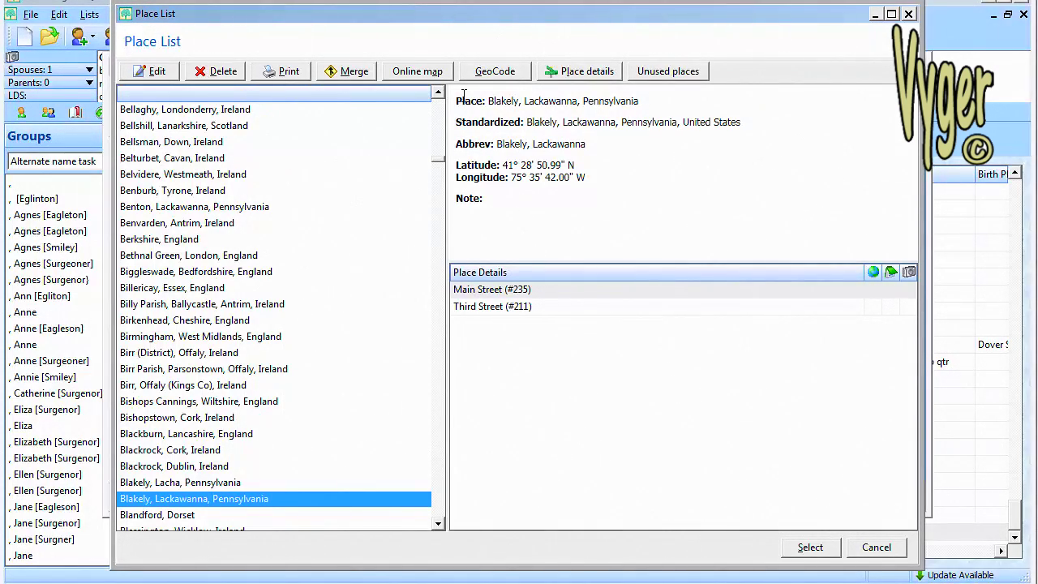
- Generate a Place List report for the Blakely, Lacha, Pennsylvania place
left_click(185, 484)
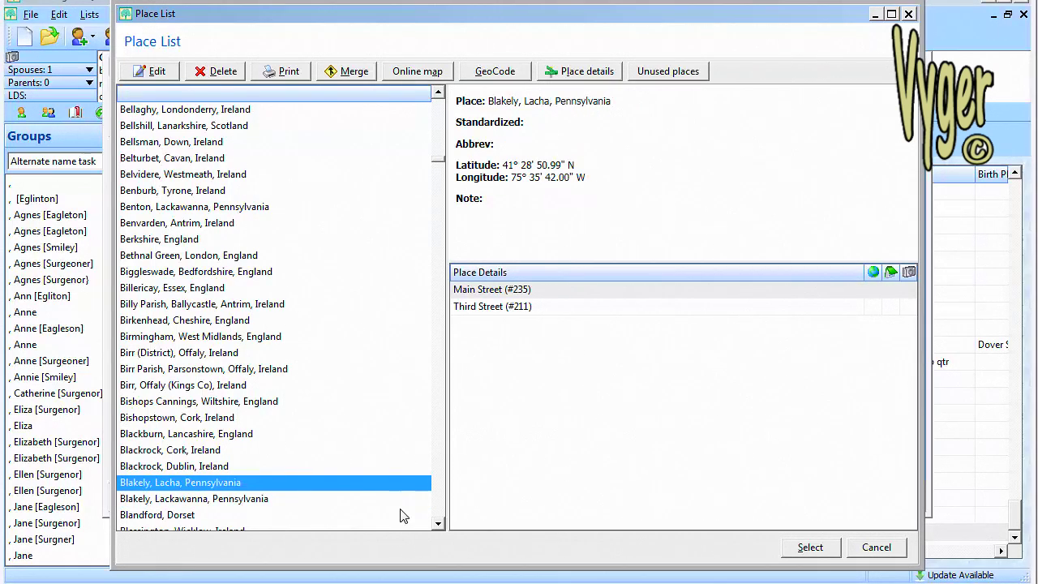
left_click(290, 73)
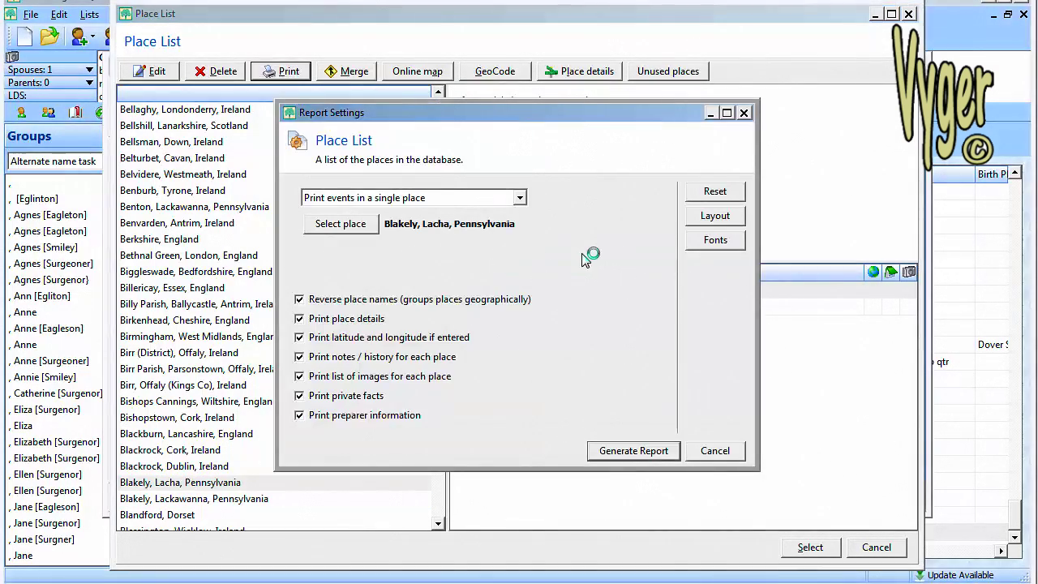
left_click(634, 452)
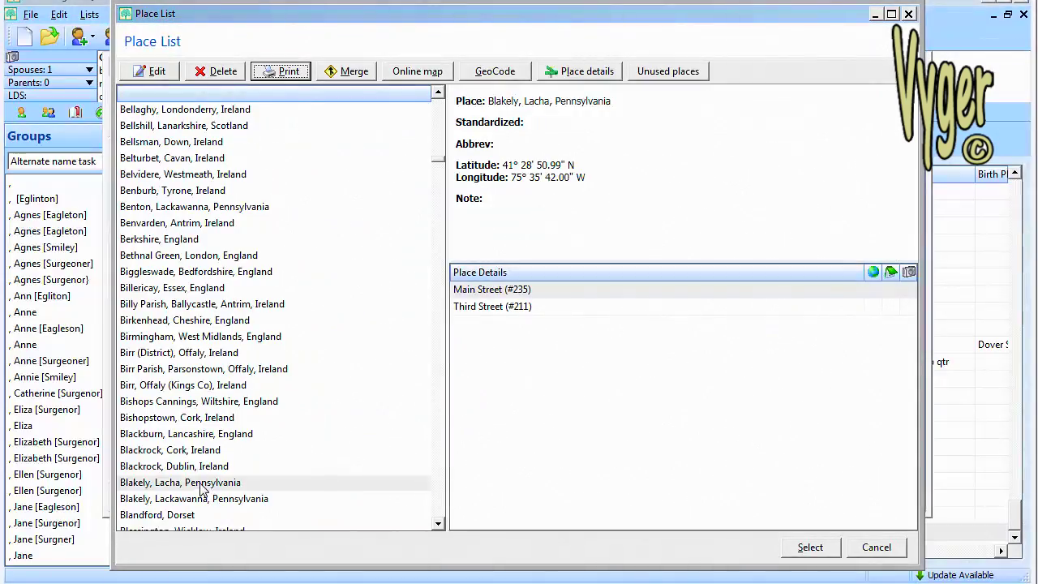
- Delete the unused Blakely, Lacha, Pennsylvania place from the database via Unused places
left_click(202, 486)
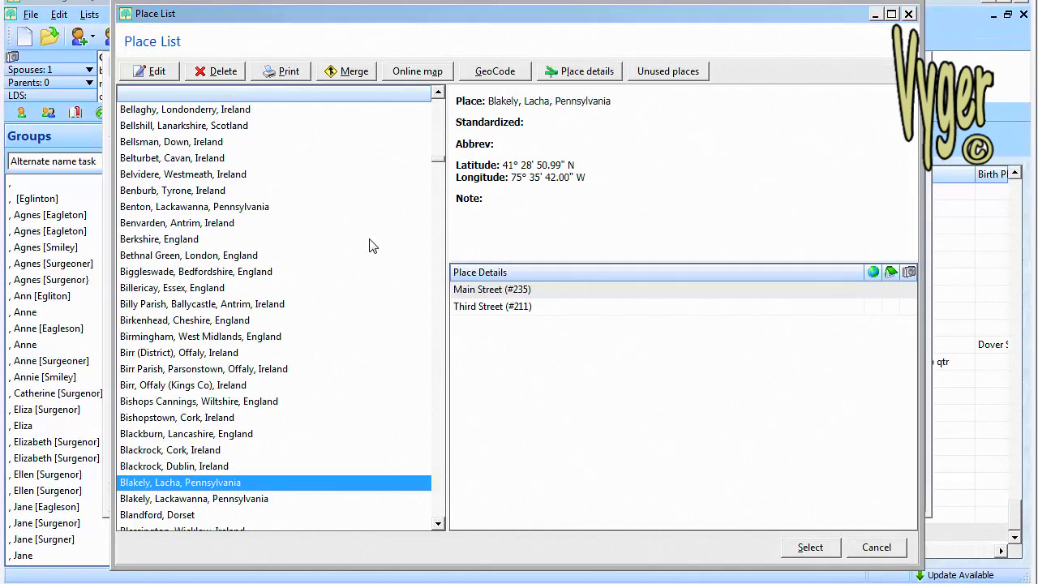
left_click(656, 74)
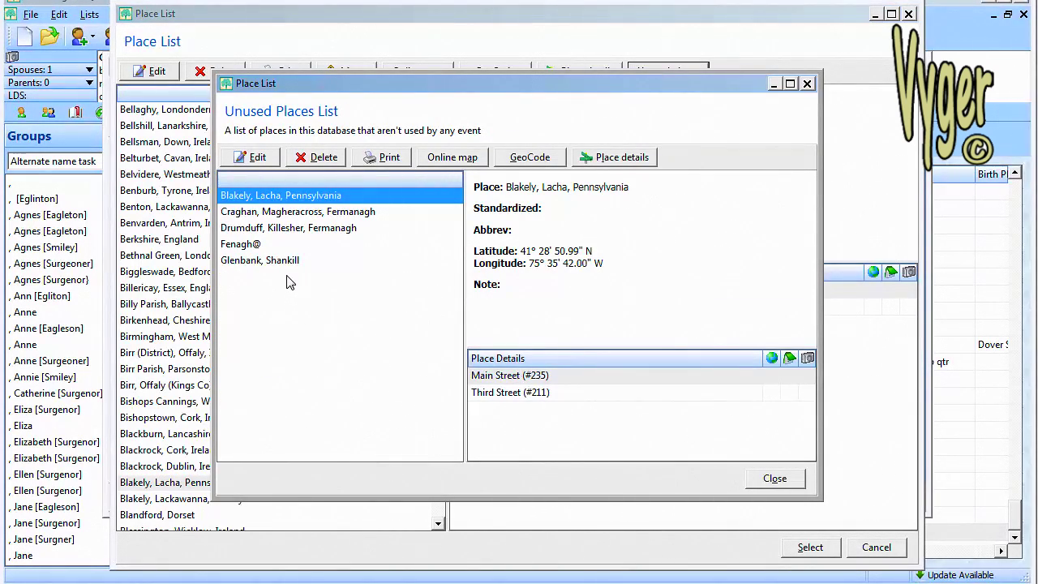
left_click(328, 161)
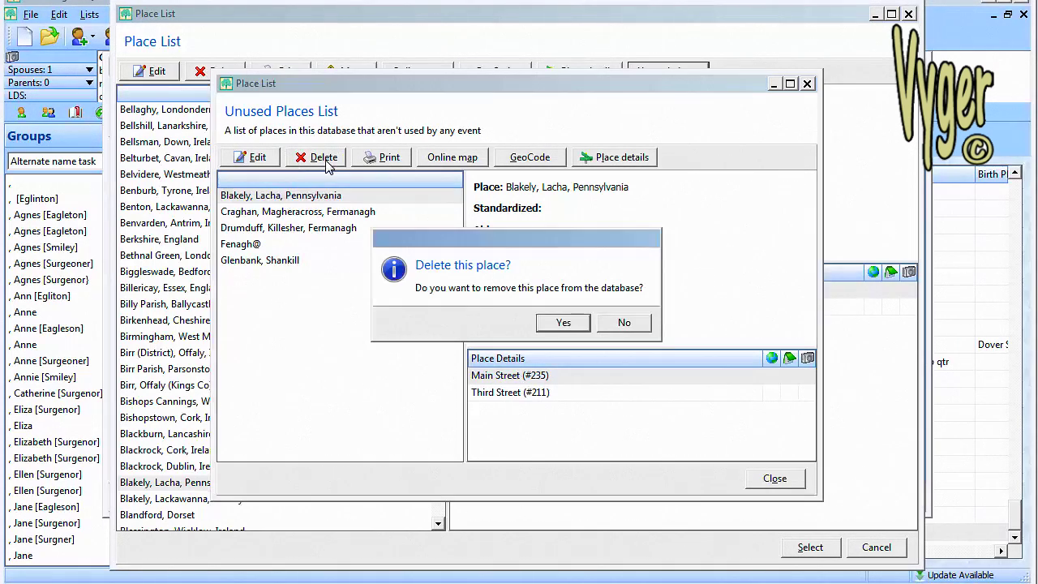
left_click(564, 322)
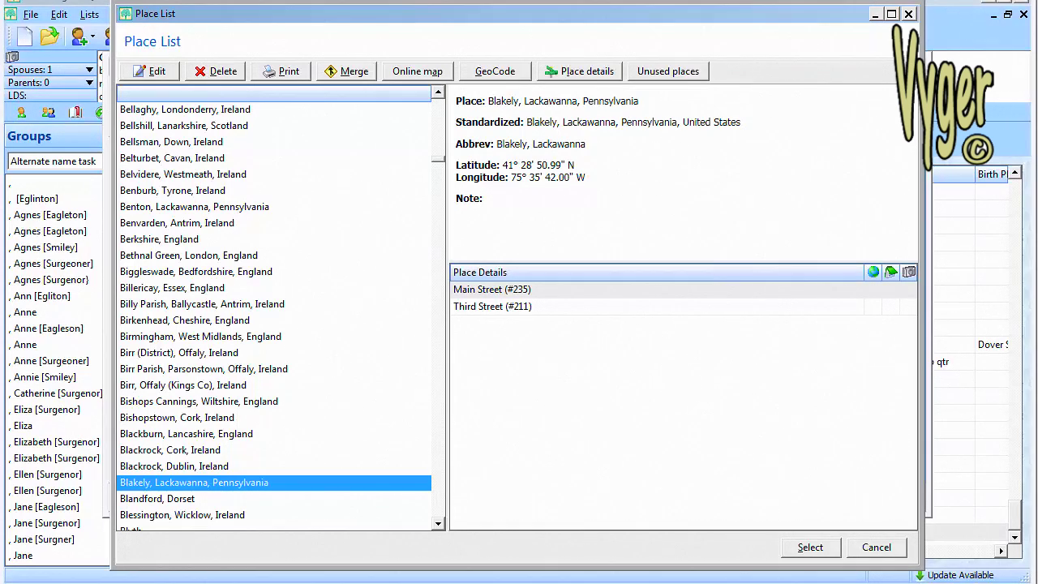
- Open the Main Street (#235) detail under Blakely, Lackawanna, Pennsylvania in Edit Place Details
left_click(520, 292)
left_click(522, 305)
left_click(522, 290)
left_click(522, 307)
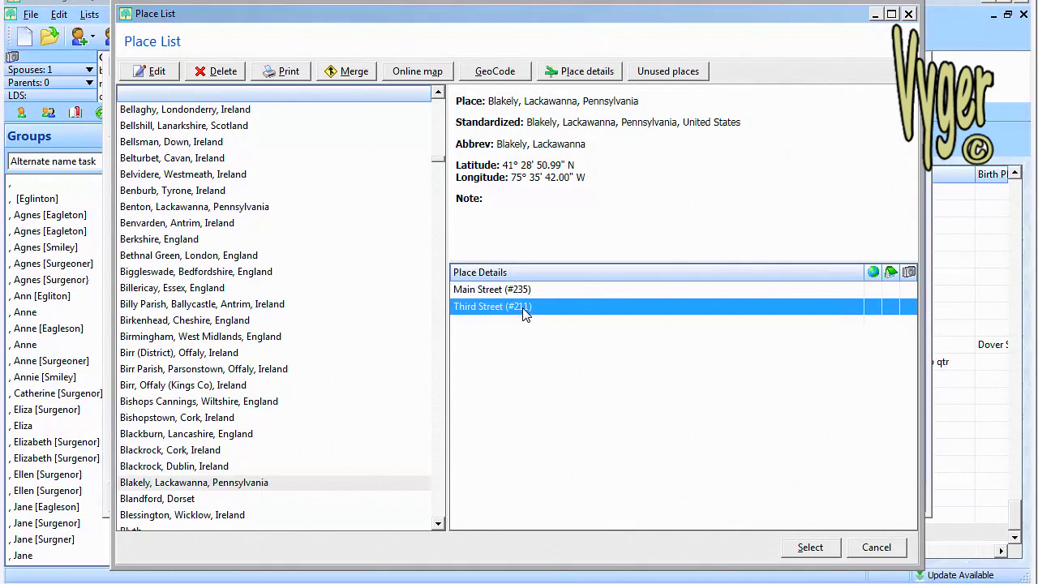
left_click(526, 285)
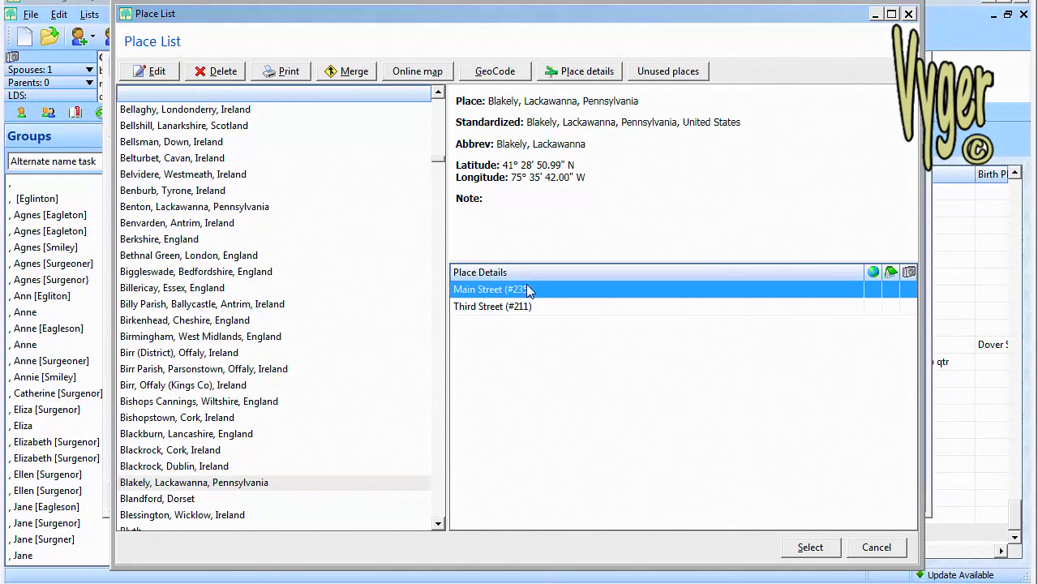
left_click(578, 72)
left_click(290, 132)
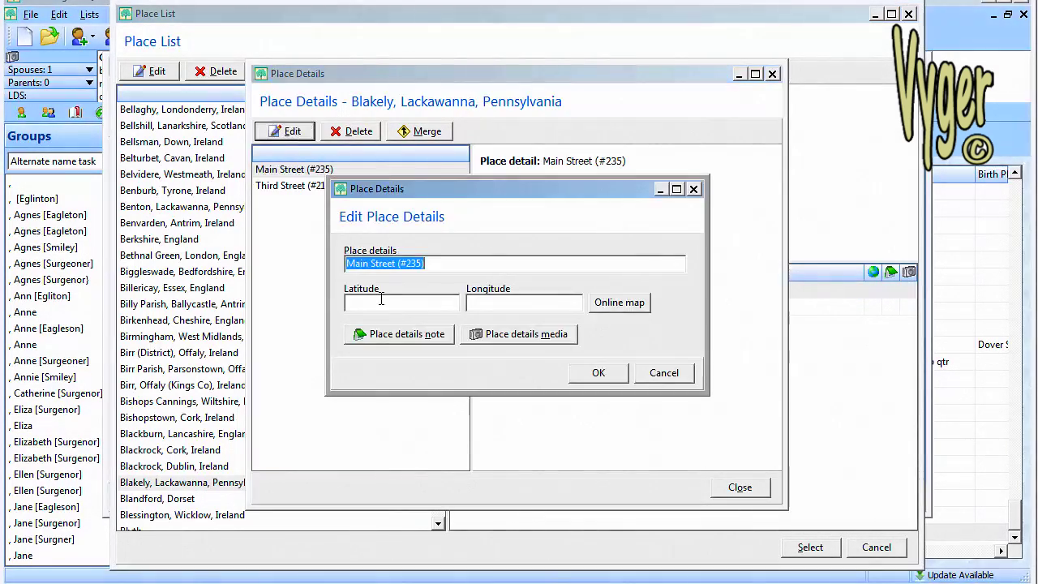